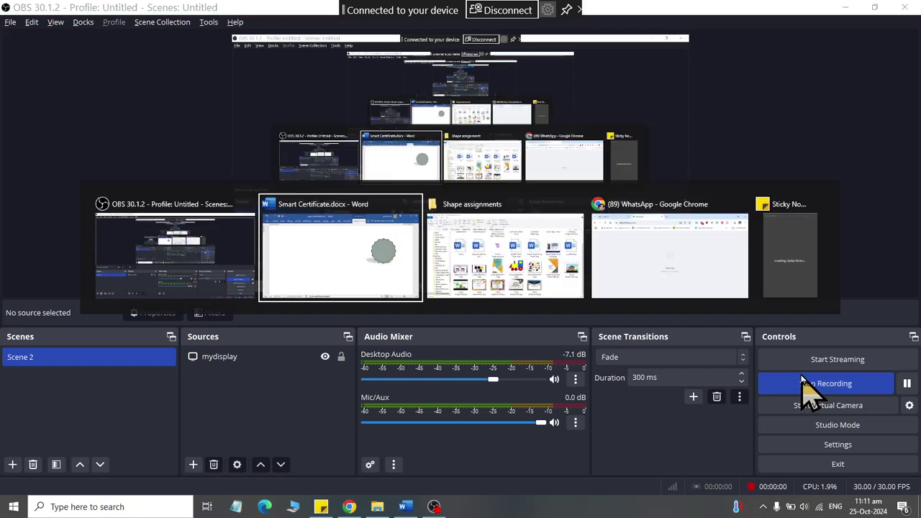
Switch to Word, select the grey star, and insert WordArt in the first style
{"action": "left_click", "coordinate": [646, 239]}
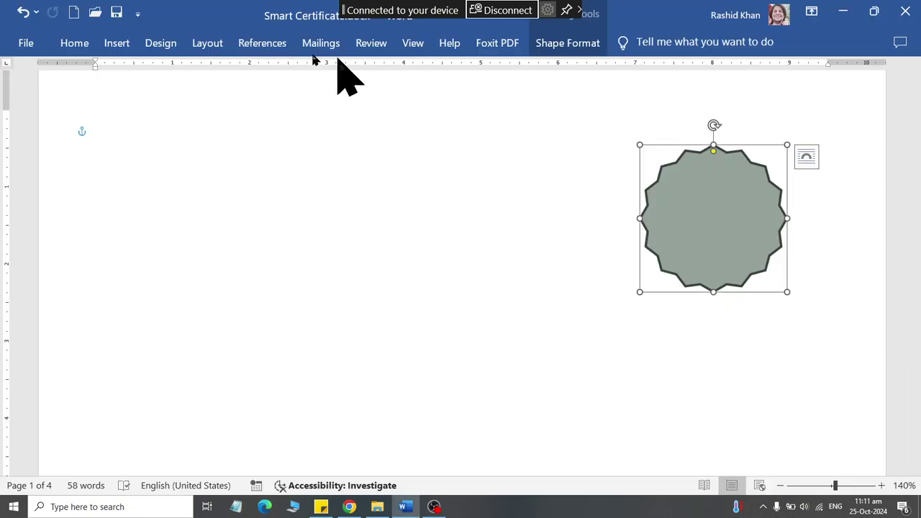
{"action": "left_click", "coordinate": [570, 48]}
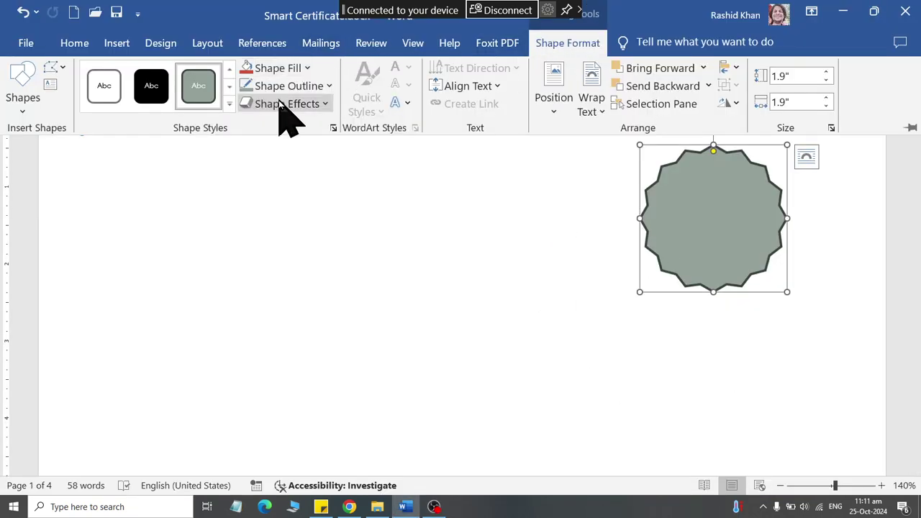
{"action": "left_click", "coordinate": [237, 199]}
{"action": "left_click", "coordinate": [119, 45]}
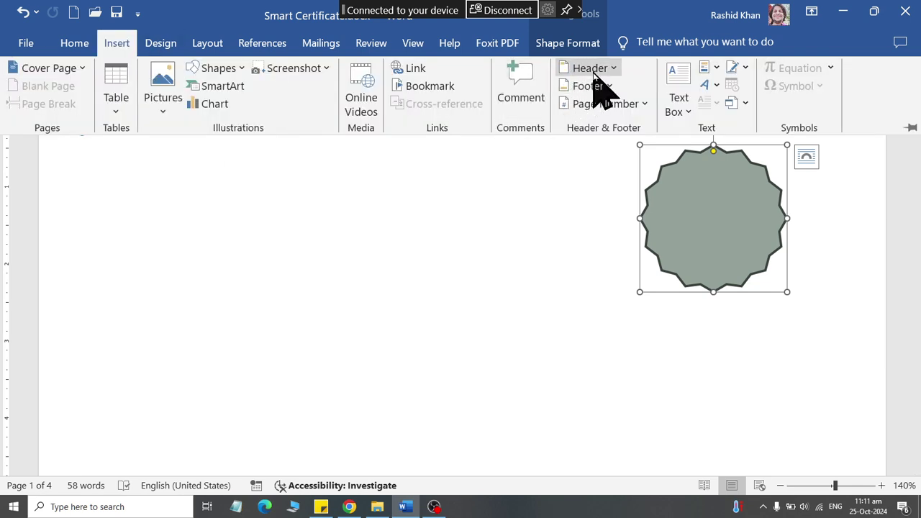
{"action": "left_click", "coordinate": [707, 85]}
{"action": "left_click", "coordinate": [708, 117]}
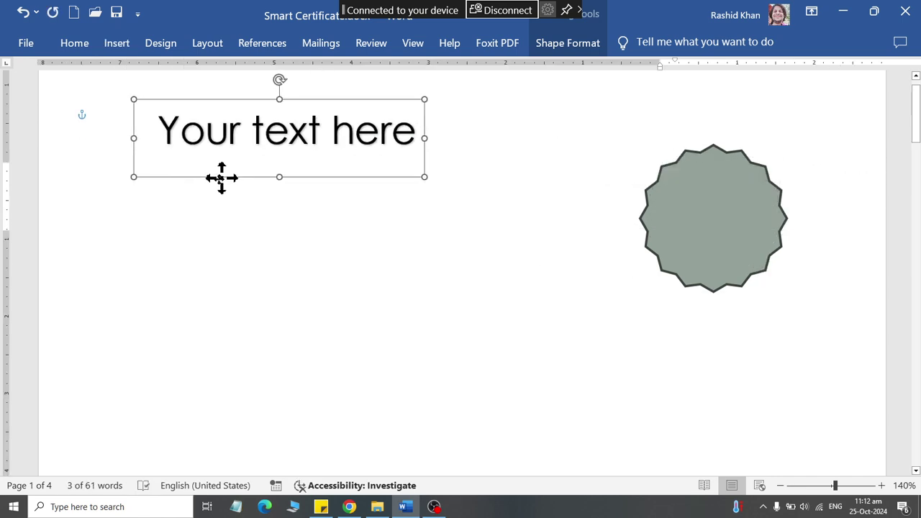
Move the WordArt to the page's upper-left and change its text to 'SHADOW'
{"action": "left_click_drag", "start_coordinate": [721, 231], "coordinate": [168, 179]}
{"action": "triple_click", "coordinate": [270, 150]}
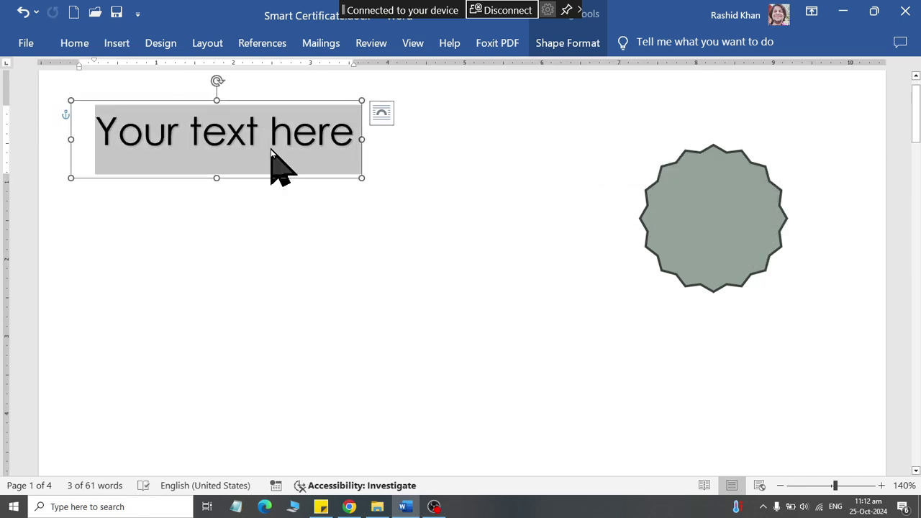
{"action": "type", "text": "SHADOW"}
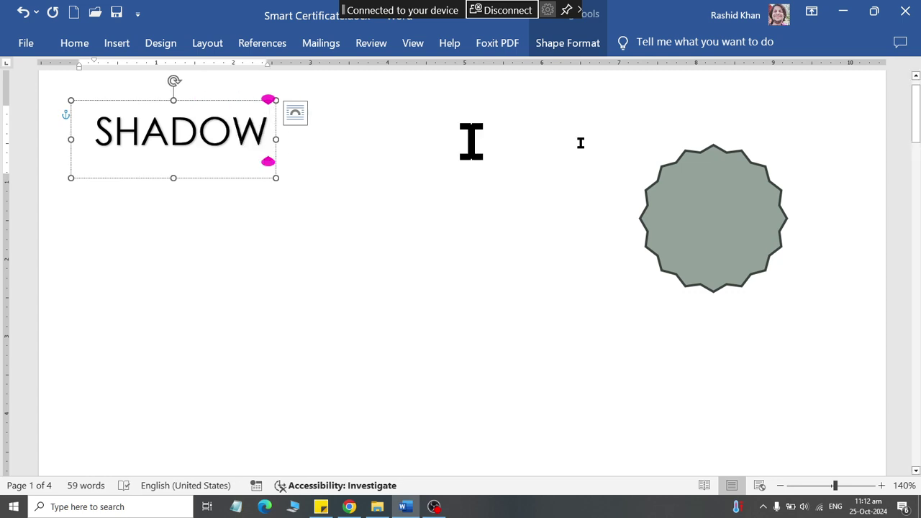
{"action": "left_click", "coordinate": [699, 216]}
Browse the shadow presets and give the grey star a Perspective: Below shadow
{"action": "left_click", "coordinate": [557, 43]}
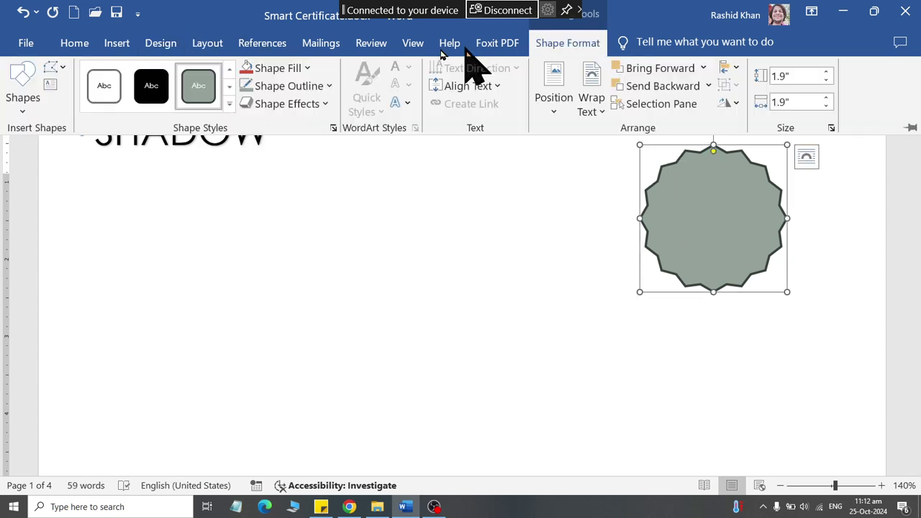
{"action": "left_click", "coordinate": [277, 104]}
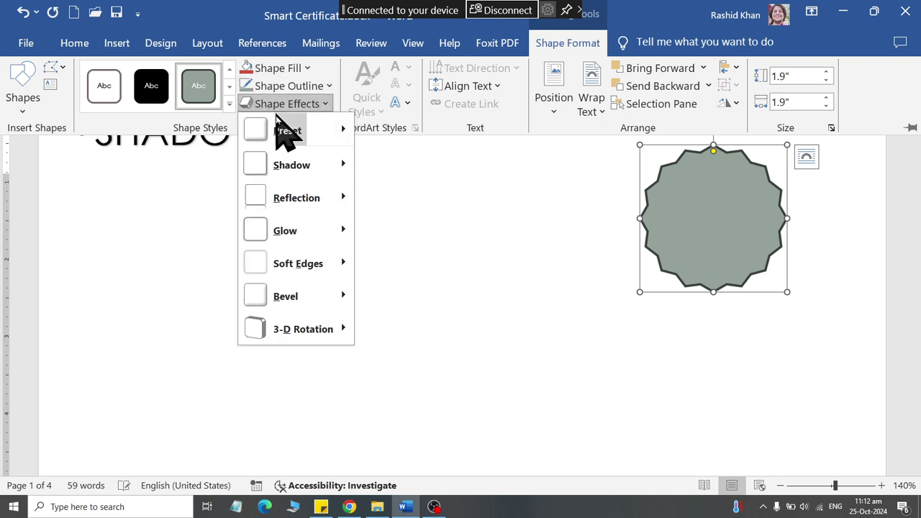
{"action": "mouse_move", "coordinate": [277, 155]}
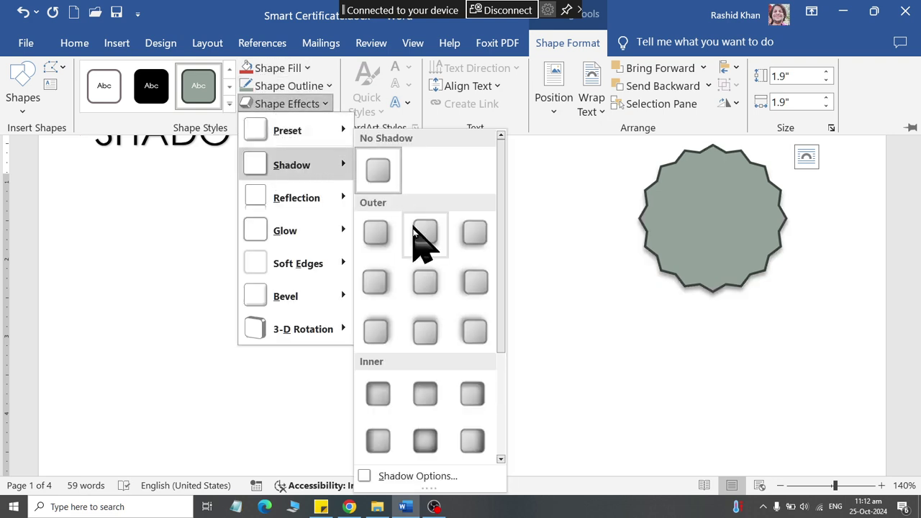
{"action": "mouse_move", "coordinate": [504, 304]}
{"action": "left_mouse_down"}
{"action": "mouse_move", "coordinate": [499, 394]}
{"action": "mouse_move", "coordinate": [491, 270]}
{"action": "mouse_move", "coordinate": [503, 254]}
{"action": "left_mouse_up"}
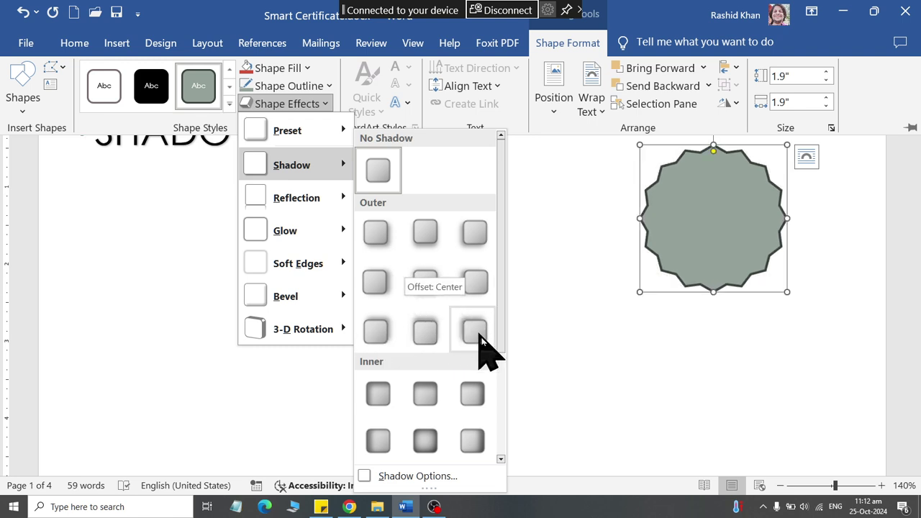
{"action": "scroll", "coordinate": [500, 388], "scroll_direction": "down", "scroll_amount": 2}
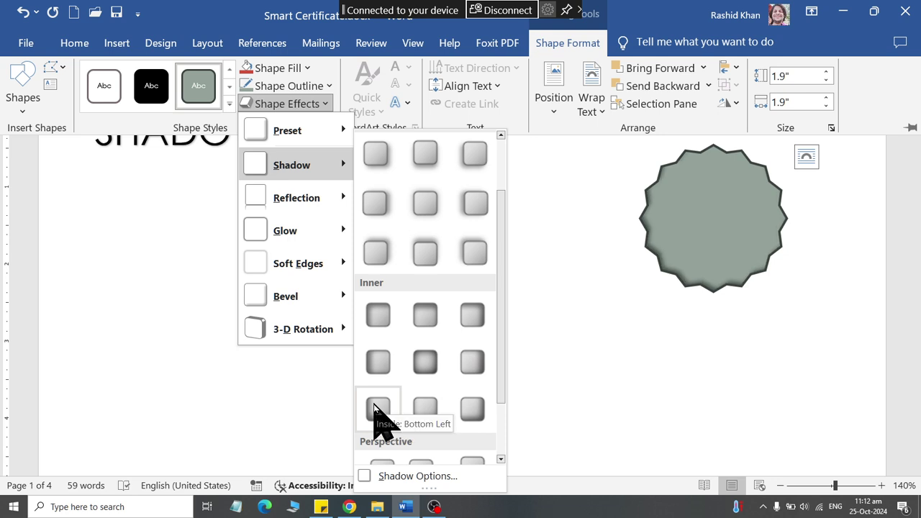
{"action": "scroll", "coordinate": [484, 425], "scroll_direction": "down", "scroll_amount": 2}
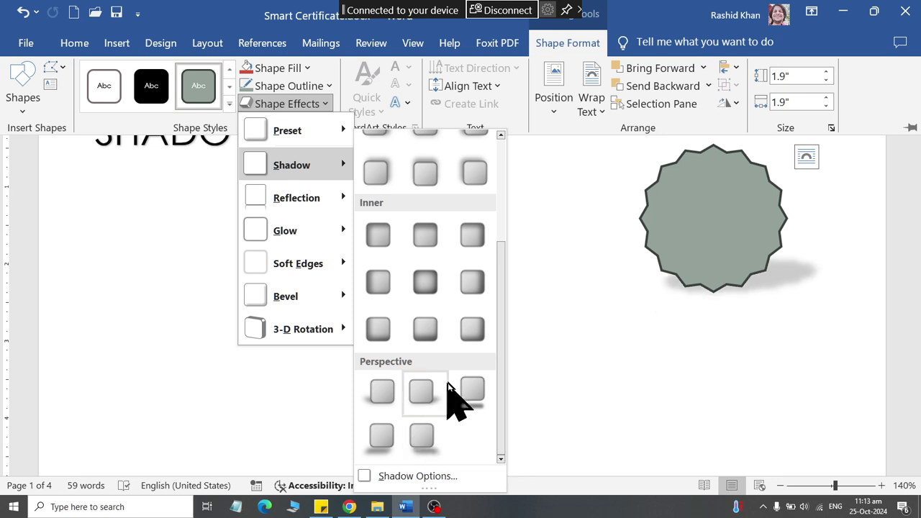
{"action": "left_click", "coordinate": [469, 385]}
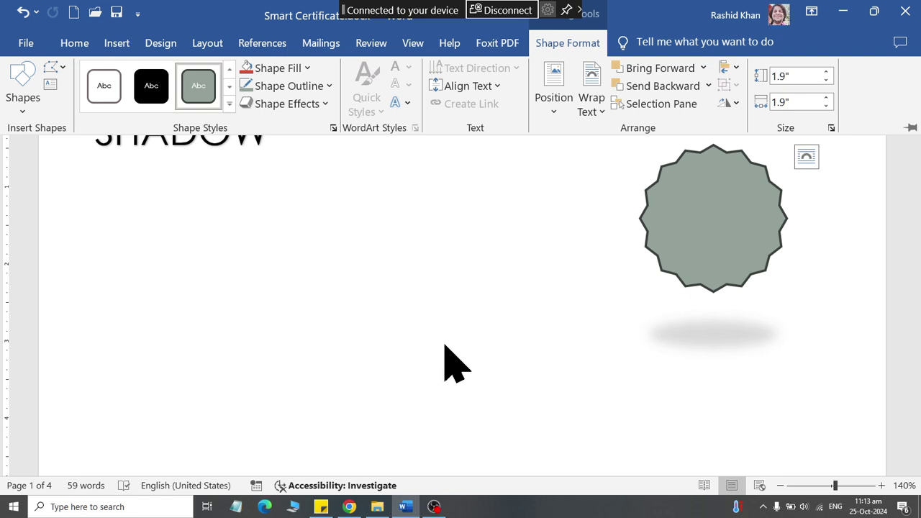
Open the star's Shadow Options: 85% transparency, 90% size, 12 pt blur, 90° angle, 25 pt distance
{"action": "left_click", "coordinate": [309, 104]}
{"action": "mouse_move", "coordinate": [307, 165]}
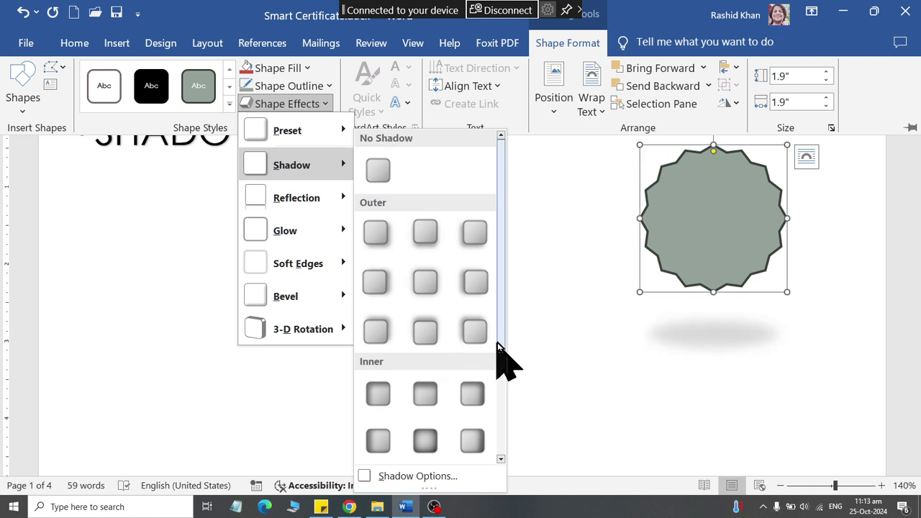
{"action": "mouse_move", "coordinate": [501, 345]}
{"action": "left_mouse_down"}
{"action": "mouse_move", "coordinate": [496, 439]}
{"action": "mouse_move", "coordinate": [462, 418]}
{"action": "left_mouse_up"}
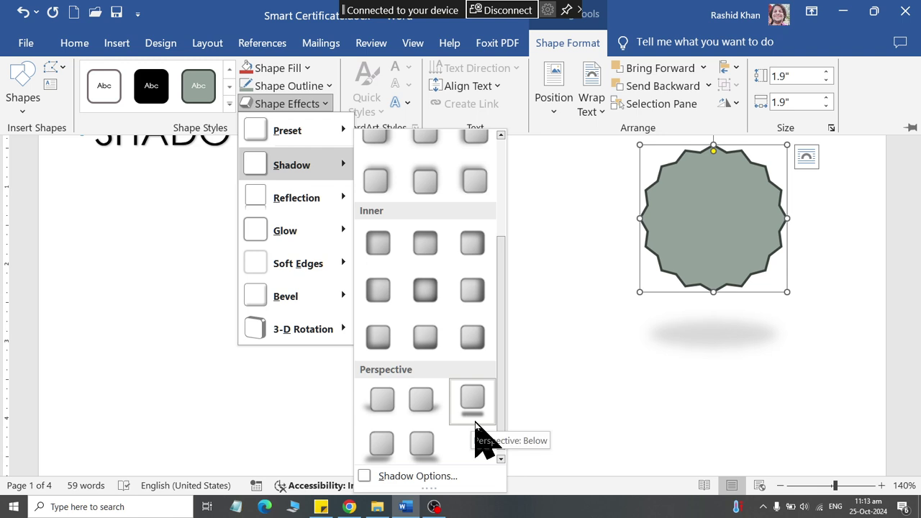
{"action": "key", "text": "Escape"}
{"action": "key", "text": "Escape"}
{"action": "left_click", "coordinate": [671, 232]}
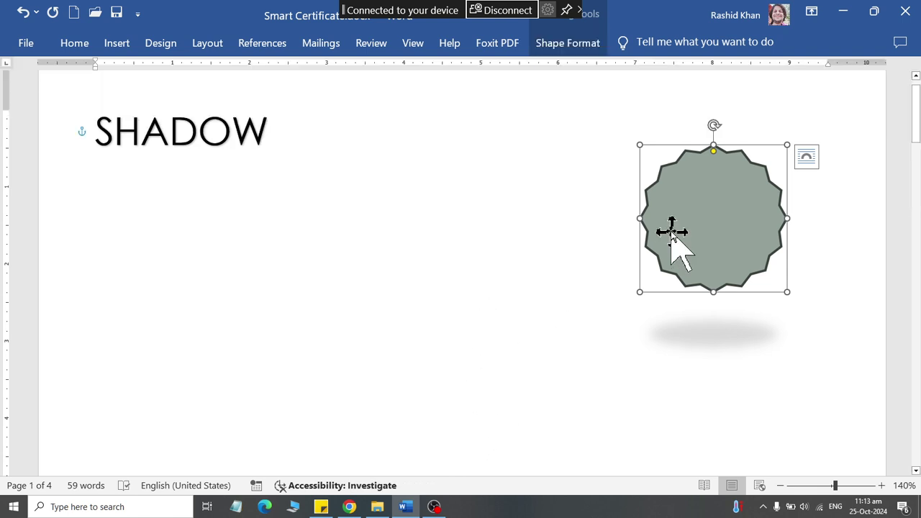
{"action": "left_click", "coordinate": [545, 44]}
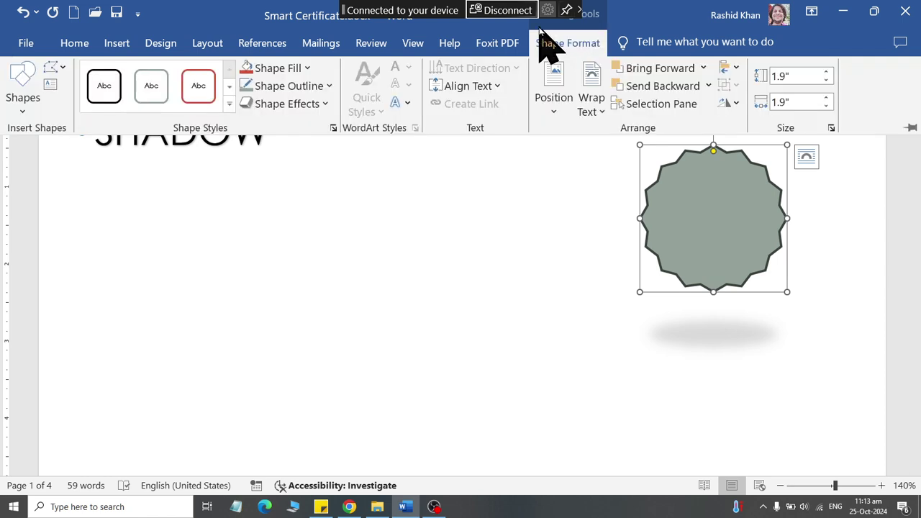
{"action": "left_click", "coordinate": [275, 103]}
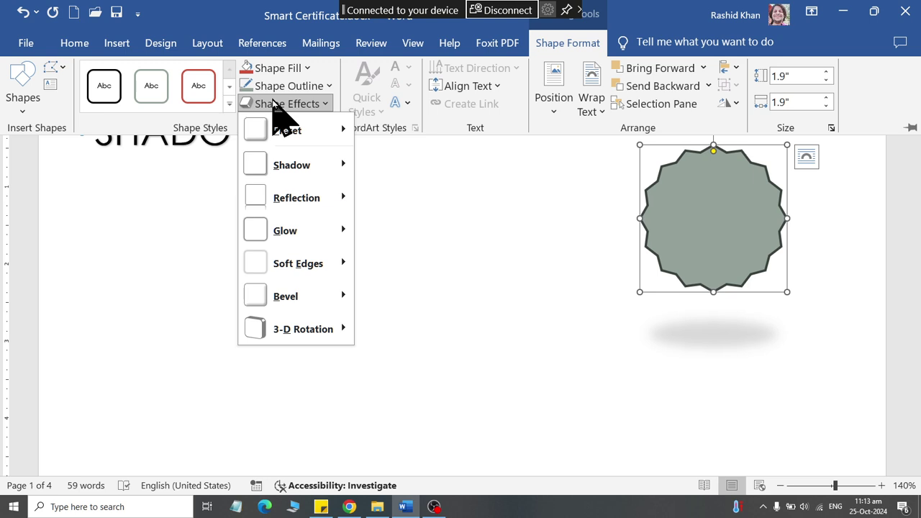
{"action": "scroll", "coordinate": [460, 315], "scroll_direction": "down", "scroll_amount": 1}
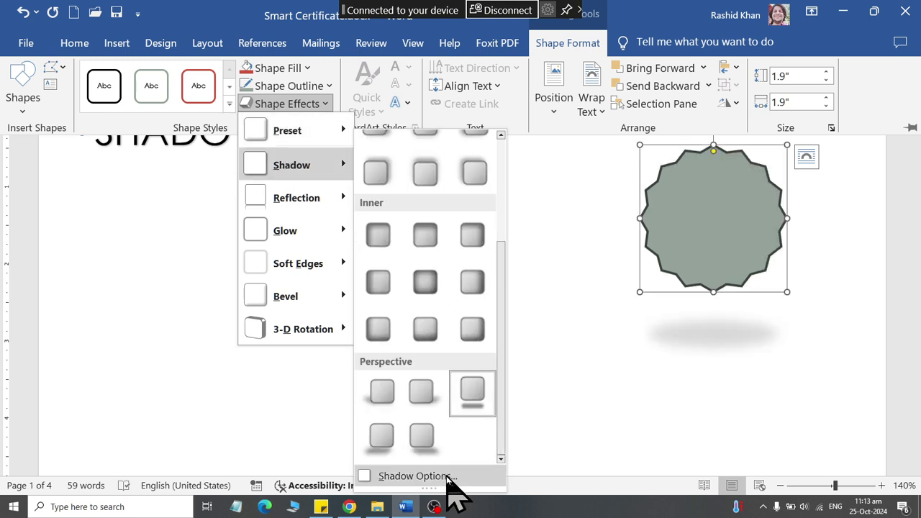
{"action": "left_click", "coordinate": [448, 477]}
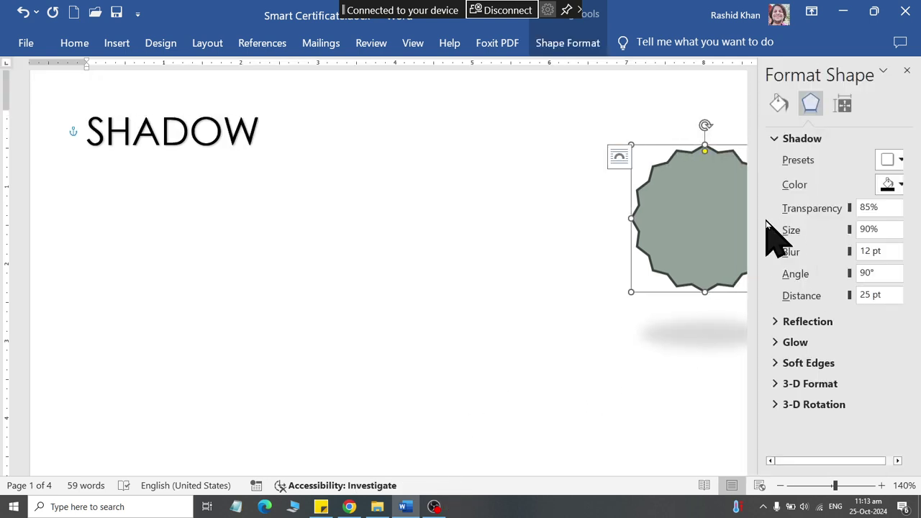
Move the star left and set its shadow to 81%, 130%, 27 pt blur, 116°, 43 pt
{"action": "left_click_drag", "start_coordinate": [757, 229], "coordinate": [721, 232]}
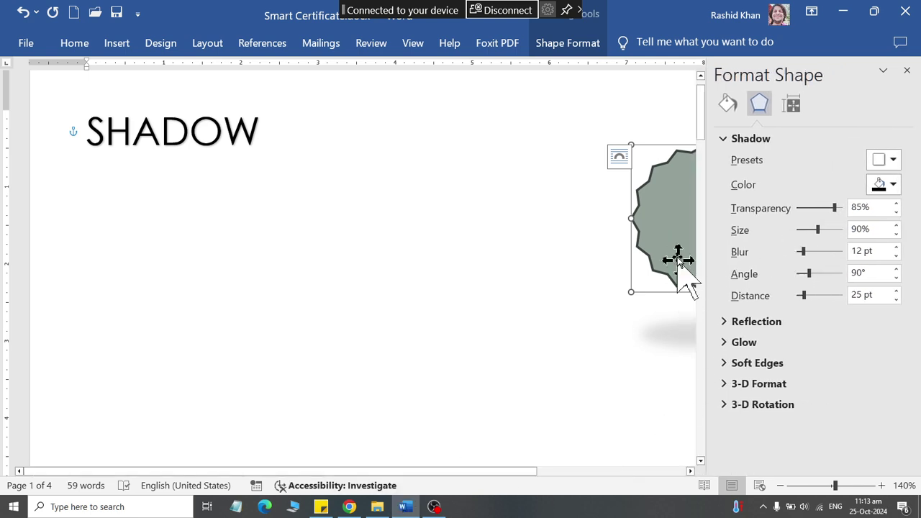
{"action": "left_click_drag", "start_coordinate": [678, 261], "coordinate": [585, 253]}
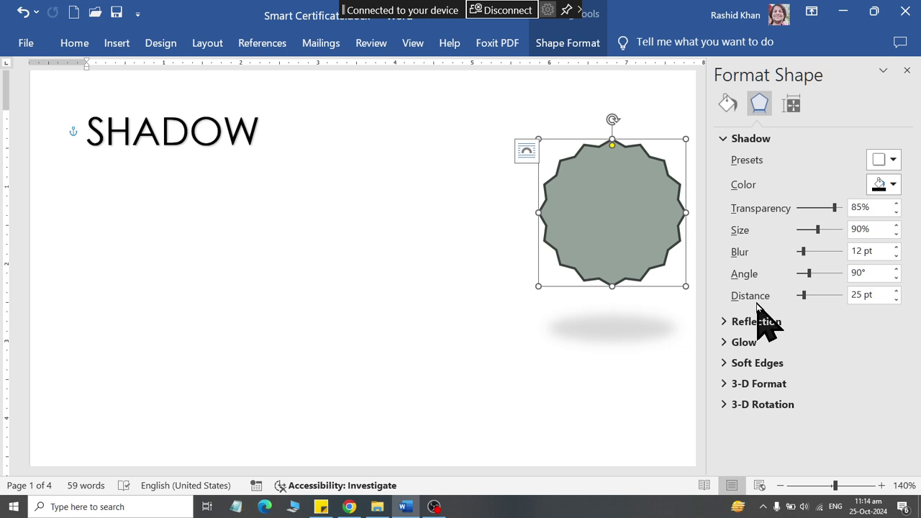
{"action": "mouse_move", "coordinate": [832, 211]}
{"action": "left_mouse_down"}
{"action": "mouse_move", "coordinate": [786, 220]}
{"action": "mouse_move", "coordinate": [838, 222]}
{"action": "mouse_move", "coordinate": [794, 230]}
{"action": "mouse_move", "coordinate": [835, 236]}
{"action": "mouse_move", "coordinate": [797, 252]}
{"action": "left_mouse_up"}
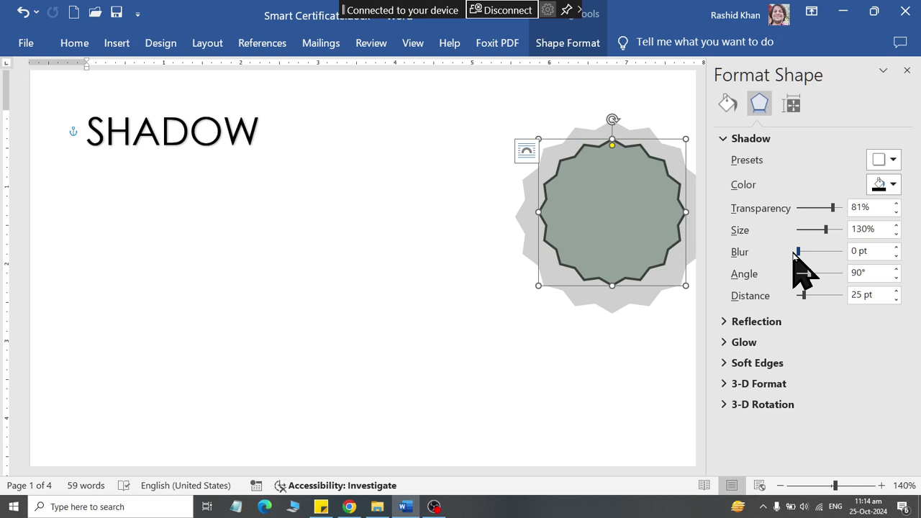
{"action": "mouse_move", "coordinate": [797, 252]}
{"action": "left_mouse_down"}
{"action": "mouse_move", "coordinate": [825, 252]}
{"action": "mouse_move", "coordinate": [809, 252]}
{"action": "left_mouse_up"}
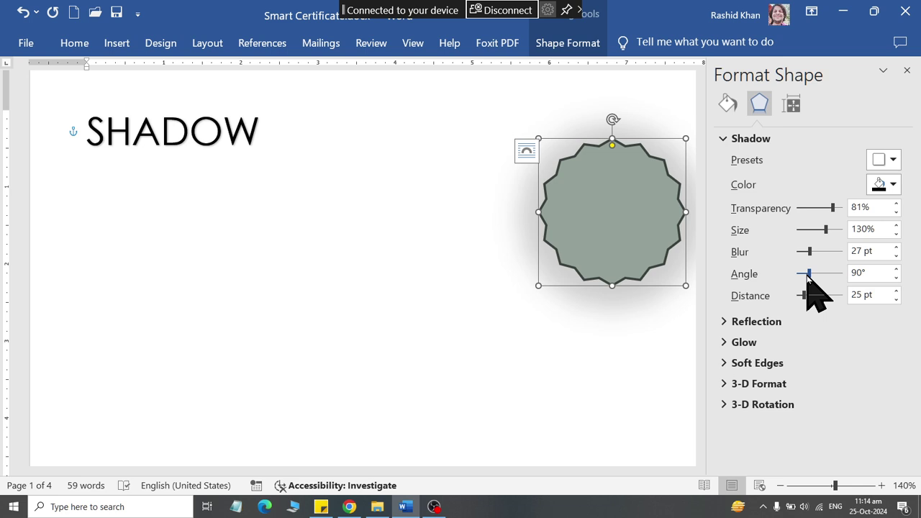
{"action": "left_click_drag", "start_coordinate": [808, 274], "coordinate": [815, 274]}
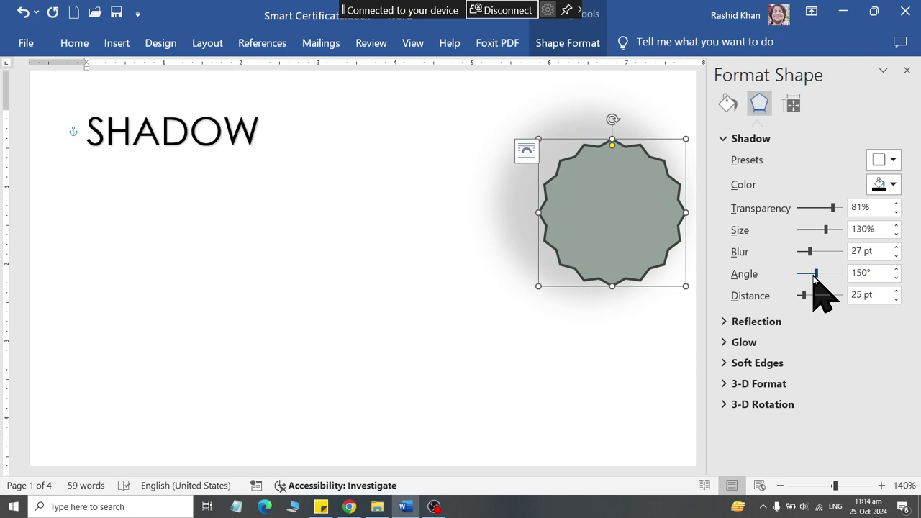
{"action": "mouse_move", "coordinate": [814, 277]}
{"action": "left_mouse_down"}
{"action": "mouse_move", "coordinate": [789, 282]}
{"action": "mouse_move", "coordinate": [840, 286]}
{"action": "mouse_move", "coordinate": [795, 291]}
{"action": "left_mouse_up"}
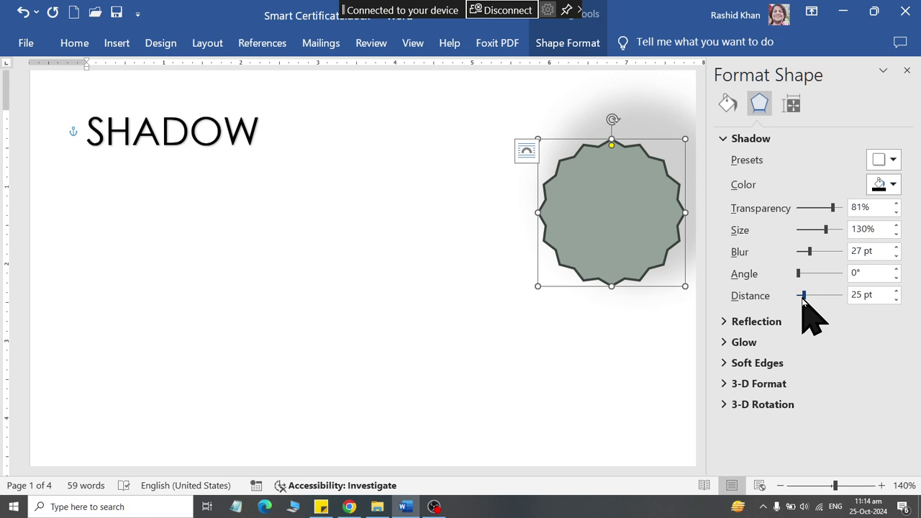
{"action": "mouse_move", "coordinate": [803, 297]}
{"action": "left_mouse_down"}
{"action": "mouse_move", "coordinate": [830, 299]}
{"action": "mouse_move", "coordinate": [782, 302]}
{"action": "mouse_move", "coordinate": [828, 282]}
{"action": "mouse_move", "coordinate": [813, 277]}
{"action": "mouse_move", "coordinate": [832, 309]}
{"action": "mouse_move", "coordinate": [798, 308]}
{"action": "mouse_move", "coordinate": [849, 310]}
{"action": "mouse_move", "coordinate": [781, 298]}
{"action": "mouse_move", "coordinate": [843, 304]}
{"action": "mouse_move", "coordinate": [807, 297]}
{"action": "left_mouse_up"}
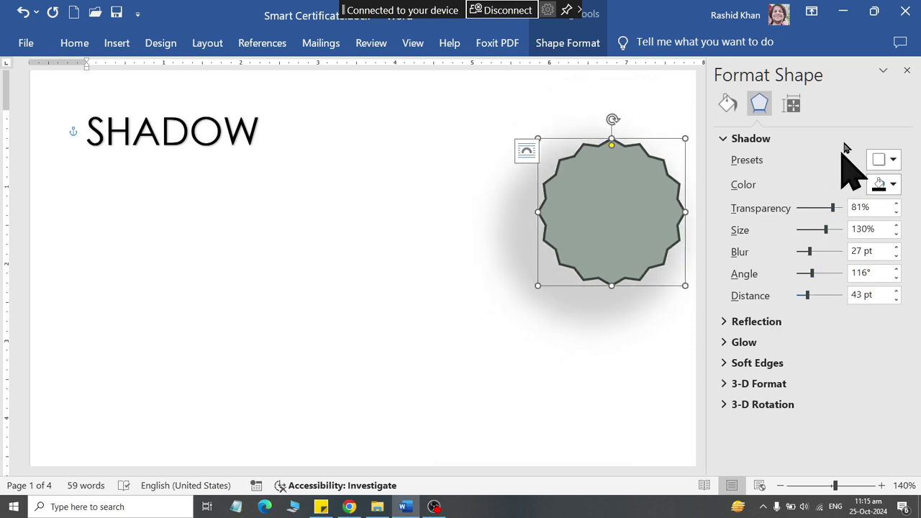
Replace the star's custom shadow with an Offset: Top Left outer shadow
{"action": "left_click", "coordinate": [906, 72]}
{"action": "left_click", "coordinate": [579, 45]}
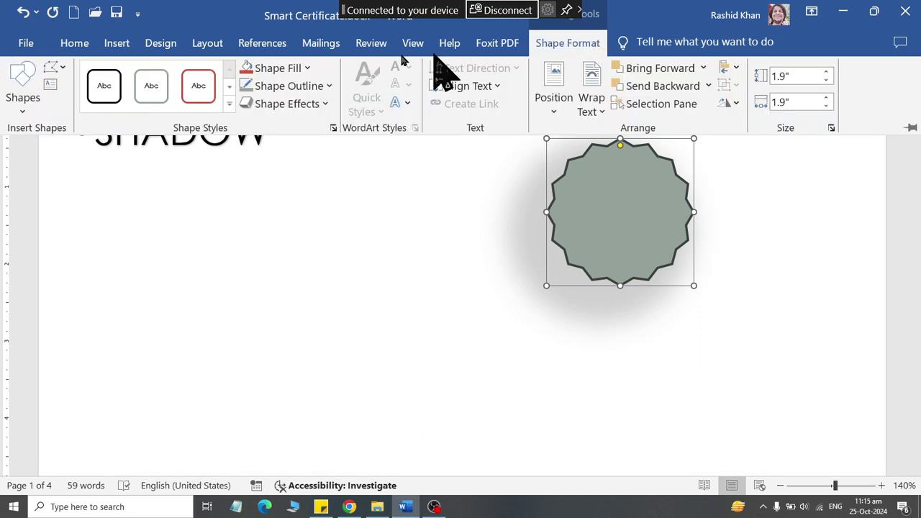
{"action": "left_click", "coordinate": [309, 104]}
{"action": "mouse_move", "coordinate": [302, 168]}
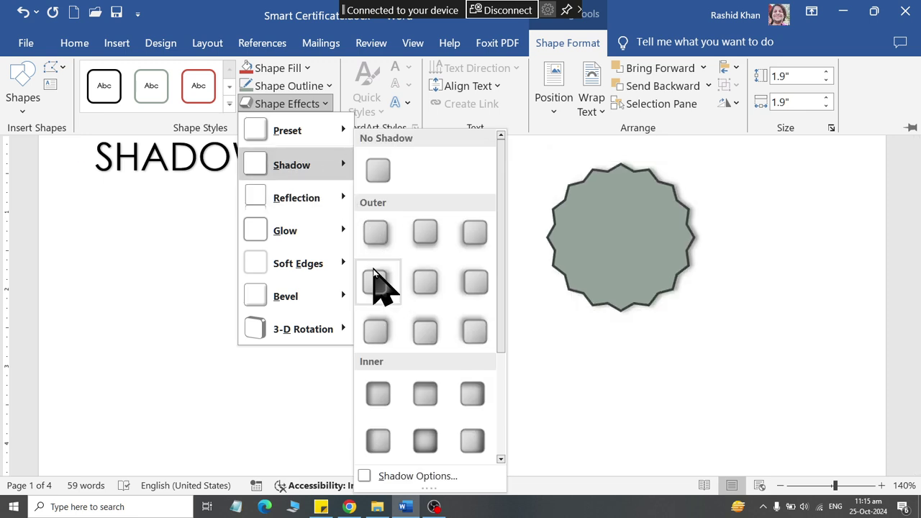
{"action": "scroll", "coordinate": [373, 272], "scroll_direction": "down", "scroll_amount": 3}
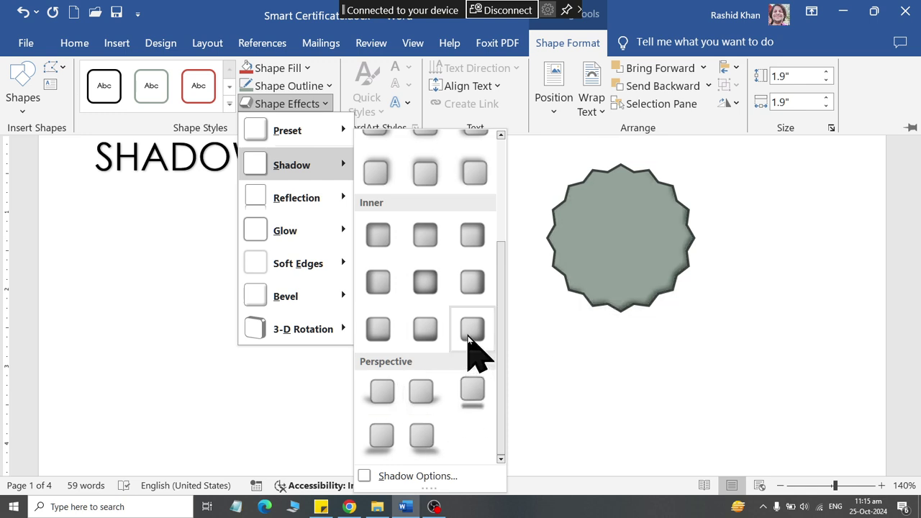
{"action": "left_click", "coordinate": [464, 169]}
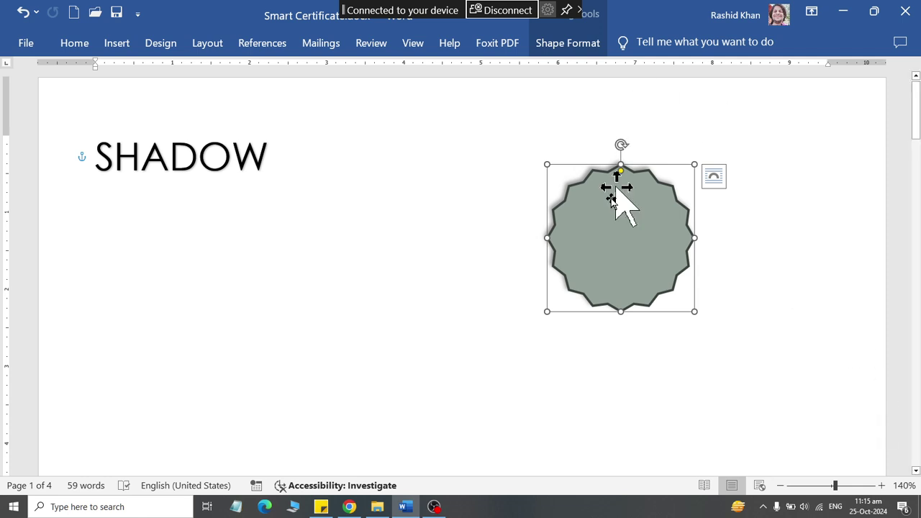
{"action": "left_click", "coordinate": [576, 44]}
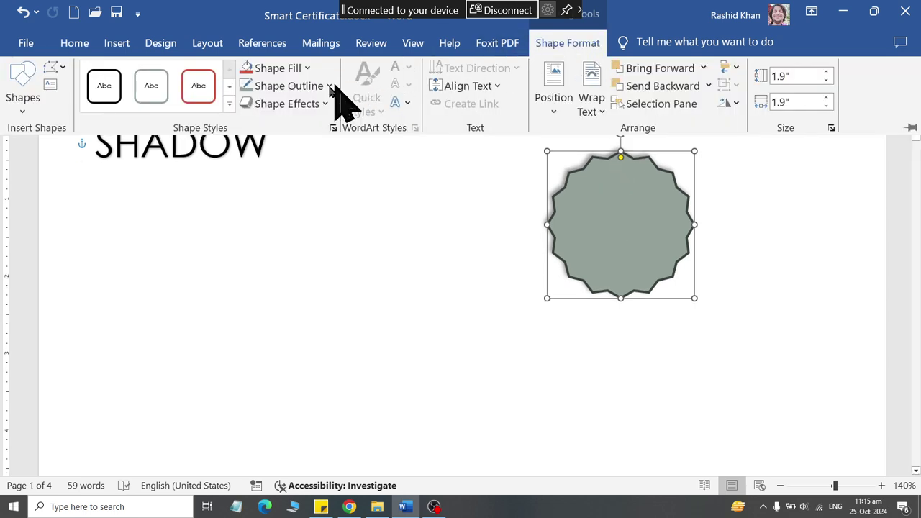
Preview reflection variations and open the seal's Reflection Options, with no reflection applied yet
{"action": "left_click", "coordinate": [310, 103]}
{"action": "mouse_move", "coordinate": [310, 198]}
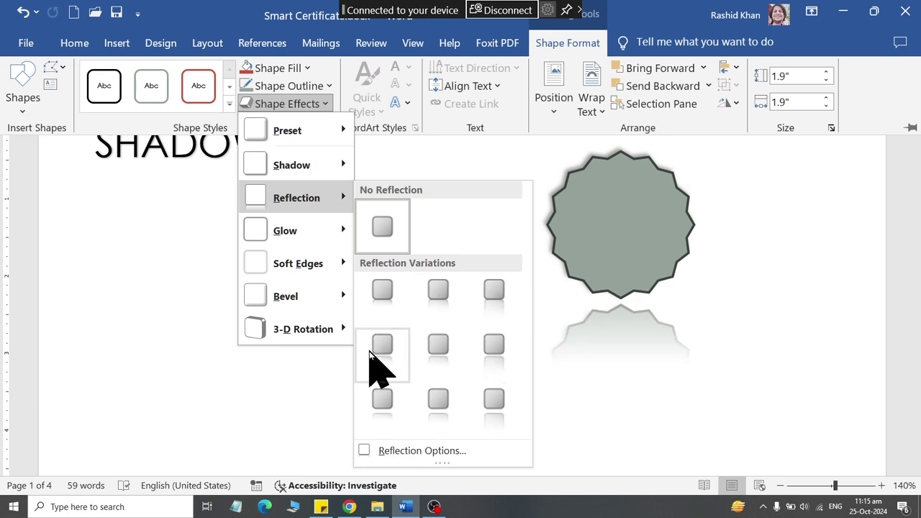
{"action": "left_click", "coordinate": [434, 452]}
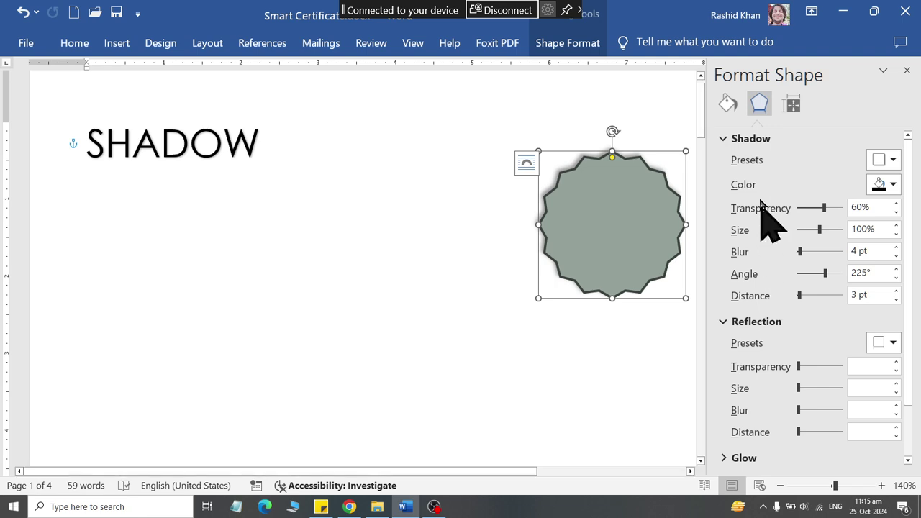
Give the seal a full reflection: 50% transparency, 90% size, 0.5 pt blur, 4 pt distance
{"action": "left_click", "coordinate": [727, 140]}
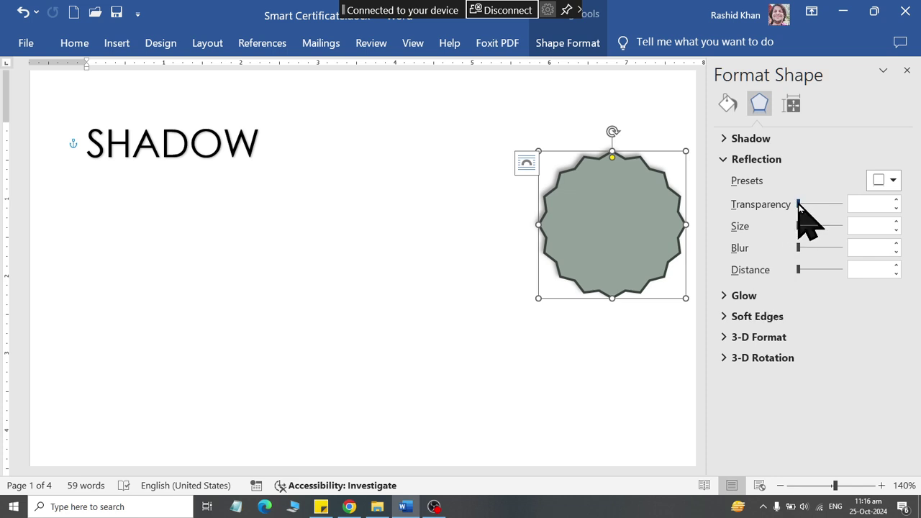
{"action": "left_click_drag", "start_coordinate": [799, 205], "coordinate": [809, 205]}
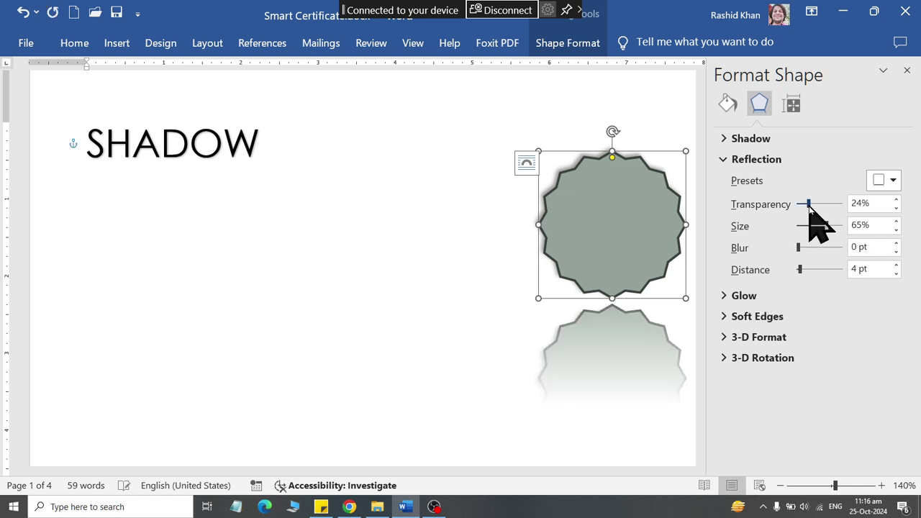
{"action": "mouse_move", "coordinate": [825, 226]}
{"action": "left_mouse_down"}
{"action": "mouse_move", "coordinate": [803, 248]}
{"action": "mouse_move", "coordinate": [816, 271]}
{"action": "mouse_move", "coordinate": [793, 274]}
{"action": "left_mouse_up"}
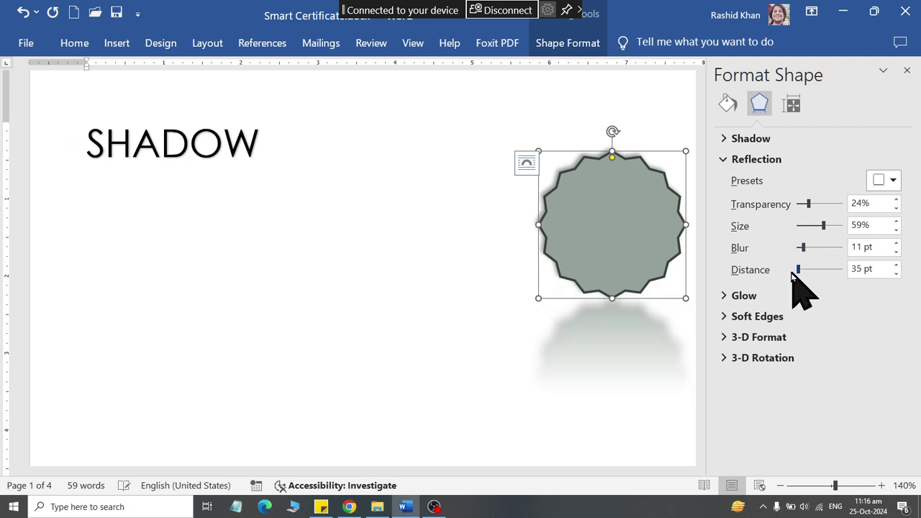
{"action": "left_click", "coordinate": [892, 180]}
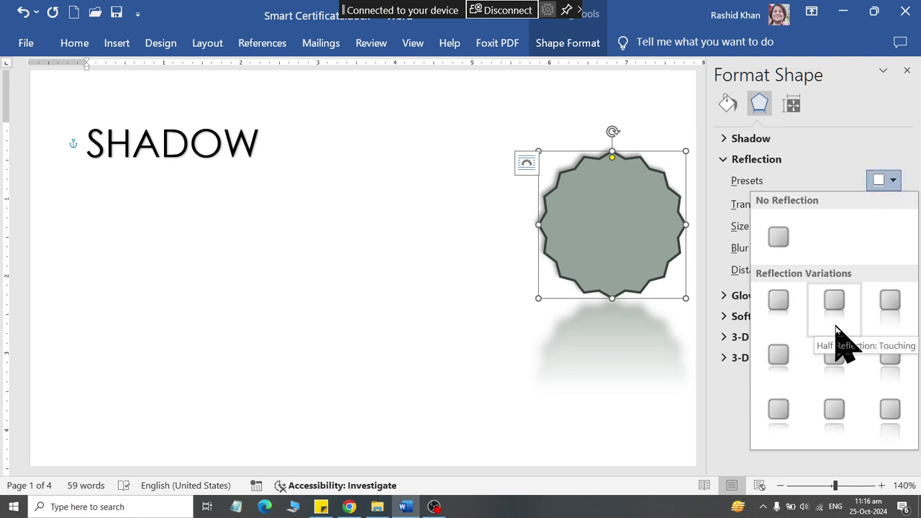
{"action": "left_click", "coordinate": [885, 364]}
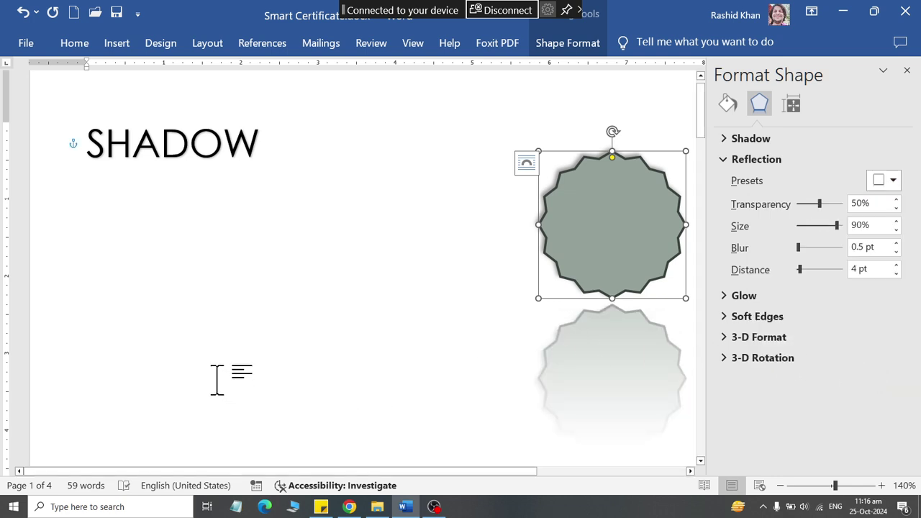
Preview glow variations and open the seal's Glow Options below the reflection settings
{"action": "left_click", "coordinate": [568, 44]}
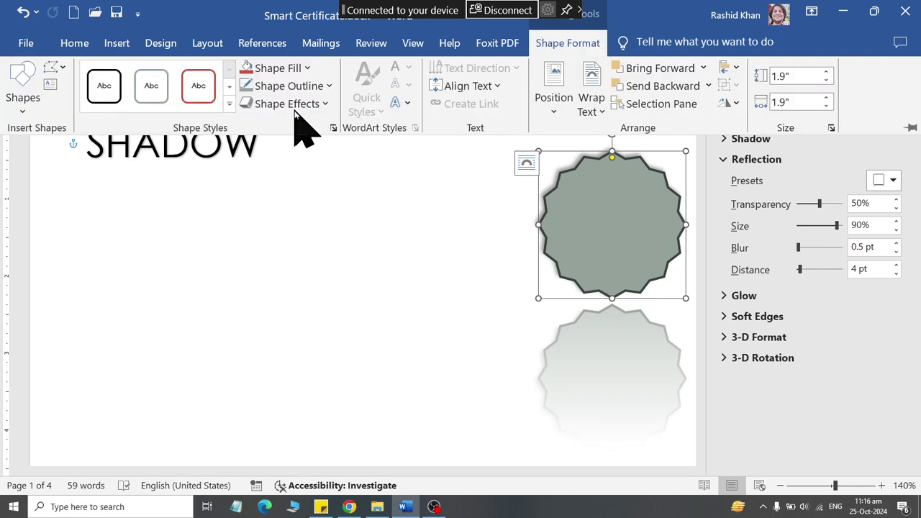
{"action": "left_click", "coordinate": [287, 104]}
{"action": "mouse_move", "coordinate": [292, 225]}
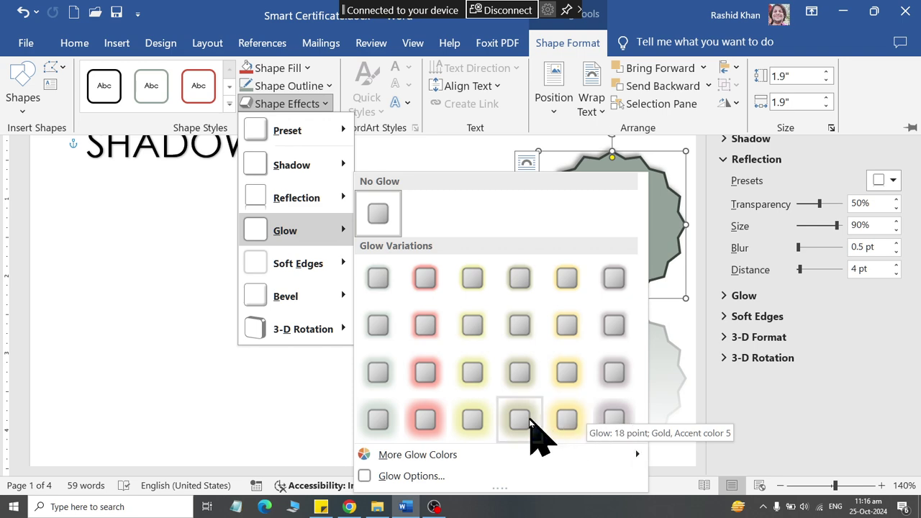
{"action": "mouse_move", "coordinate": [446, 459]}
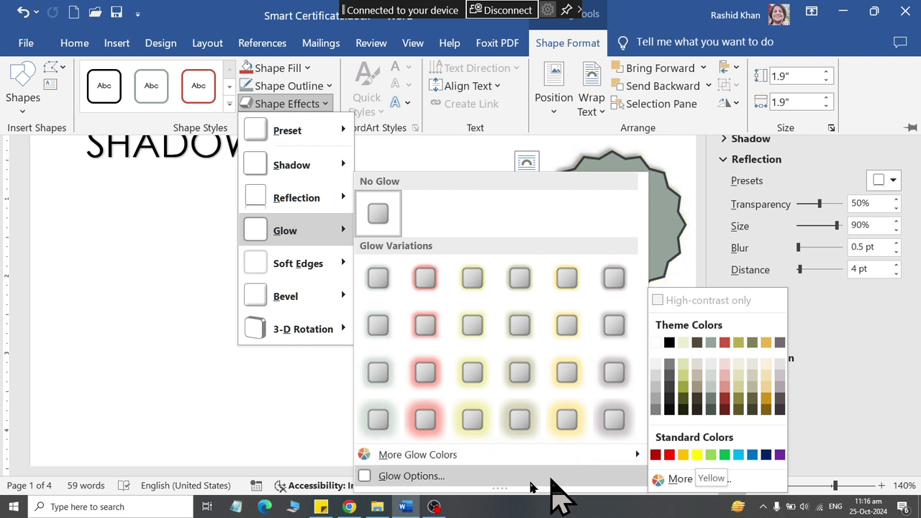
{"action": "left_click", "coordinate": [452, 477]}
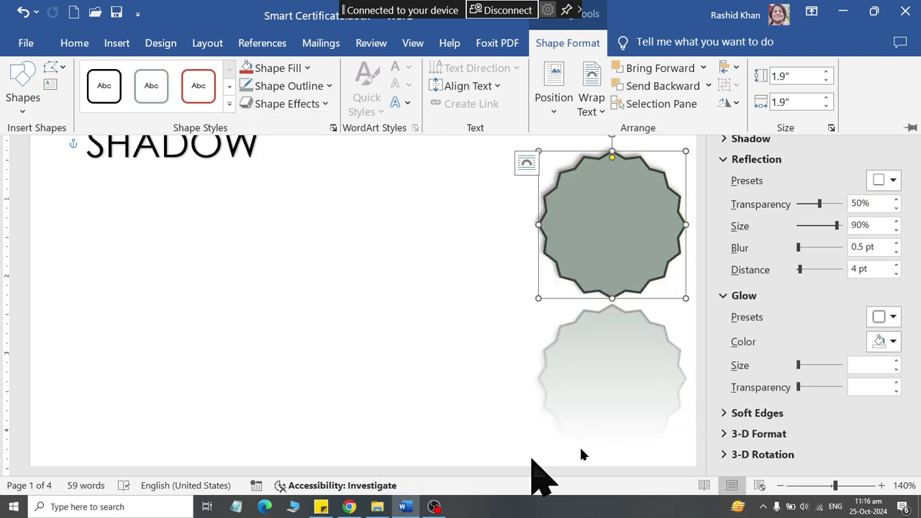
Give the seal an 18 pt yellow glow at 60% transparency
{"action": "left_click", "coordinate": [885, 317]}
{"action": "left_click", "coordinate": [756, 291]}
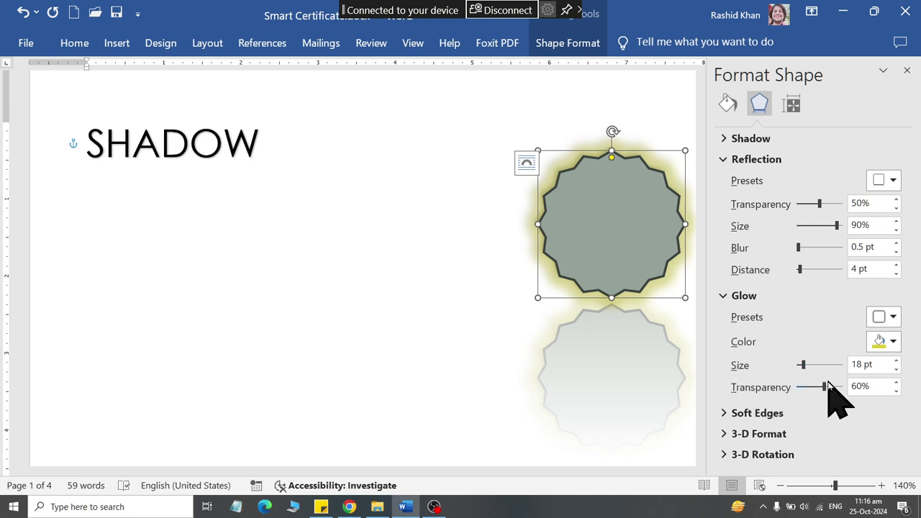
{"action": "mouse_move", "coordinate": [818, 390]}
{"action": "left_mouse_down"}
{"action": "mouse_move", "coordinate": [834, 388]}
{"action": "mouse_move", "coordinate": [832, 366]}
{"action": "left_mouse_up"}
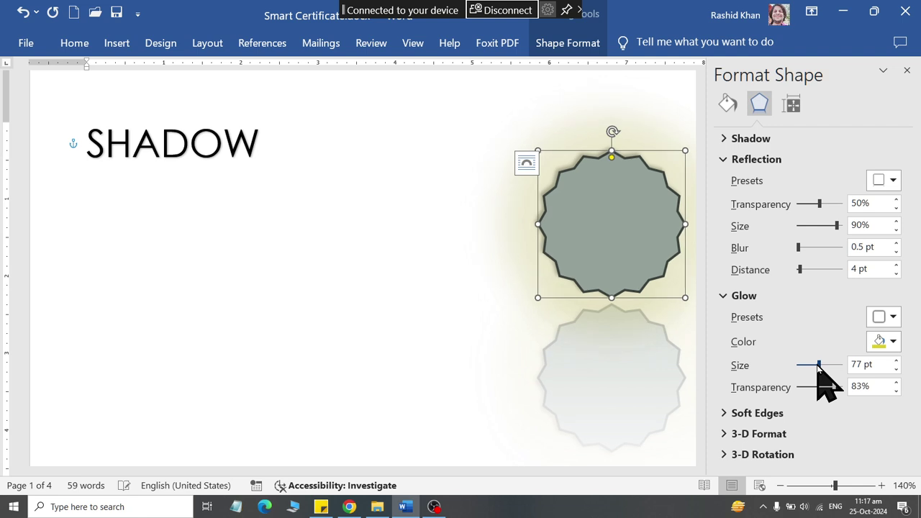
{"action": "left_click_drag", "start_coordinate": [833, 365], "coordinate": [820, 365]}
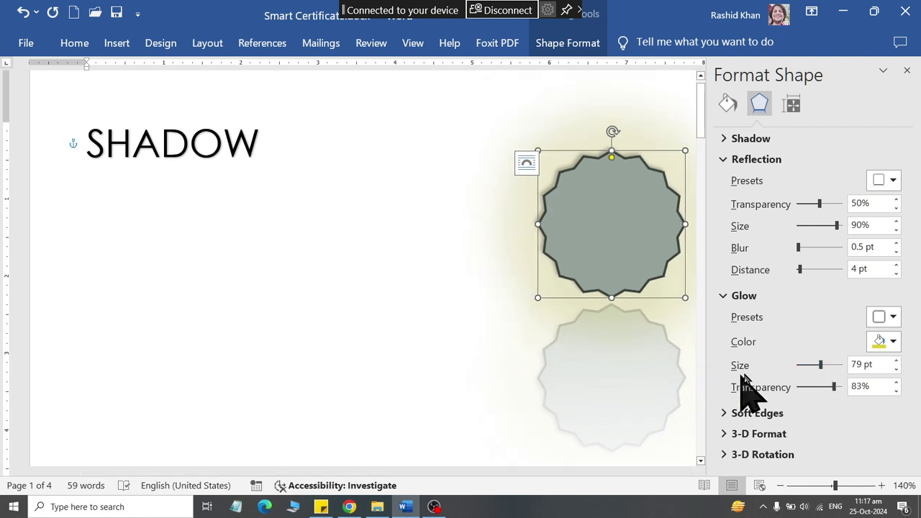
{"action": "left_click", "coordinate": [893, 319]}
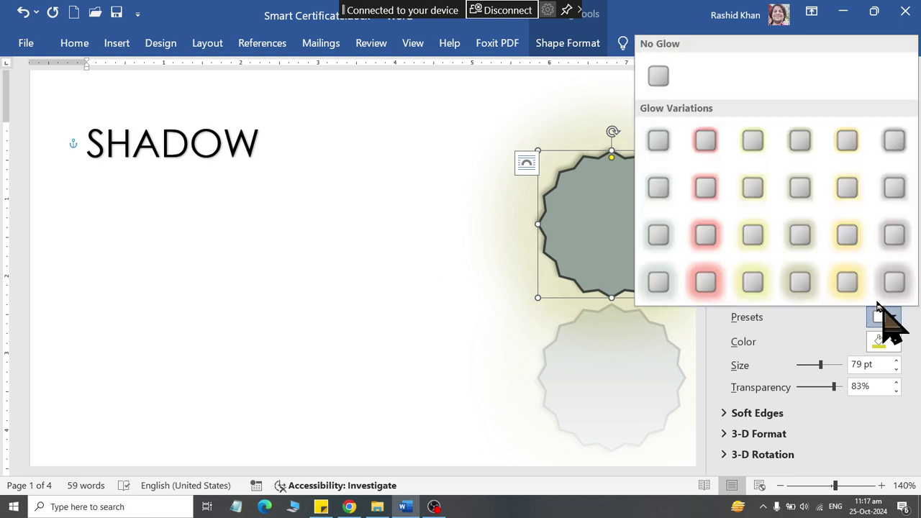
{"action": "left_click", "coordinate": [840, 282]}
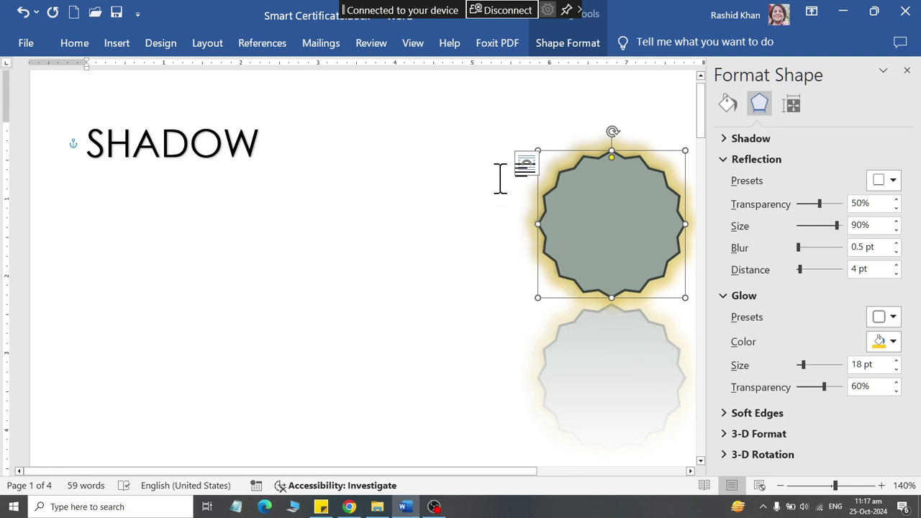
{"action": "left_click", "coordinate": [552, 45]}
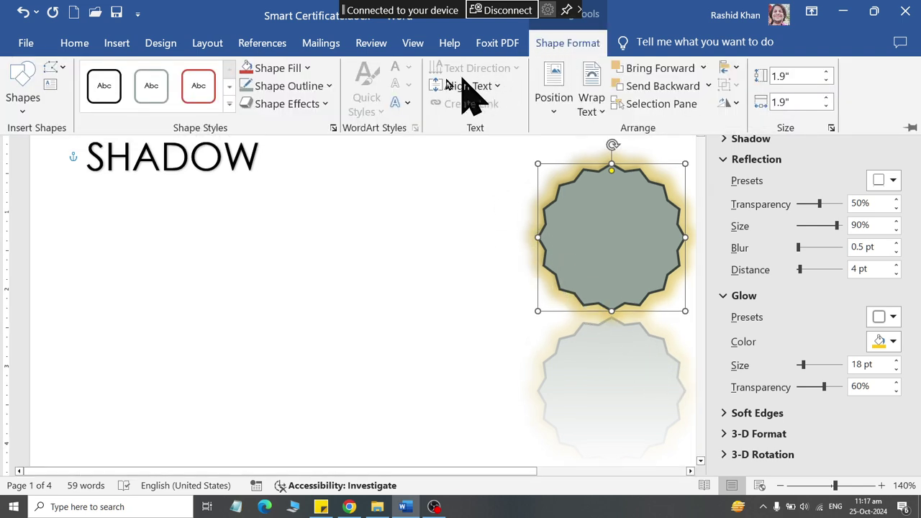
Set the seal to No Glow, No Reflection and No Shadow
{"action": "left_click", "coordinate": [313, 103]}
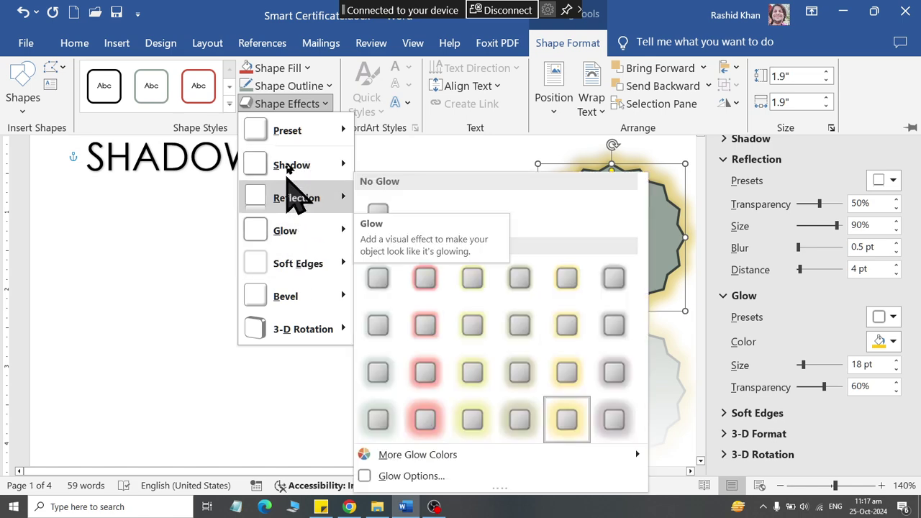
{"action": "mouse_move", "coordinate": [294, 130]}
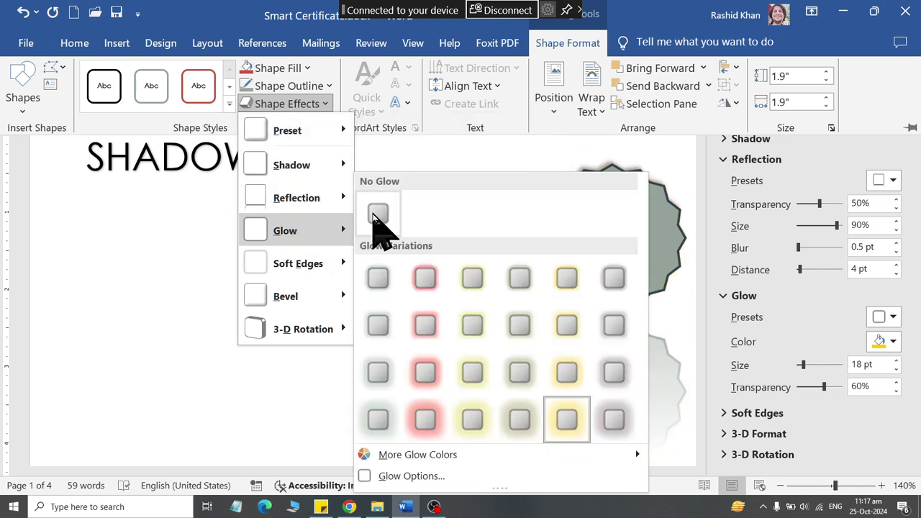
{"action": "left_click", "coordinate": [378, 210]}
{"action": "left_click", "coordinate": [288, 103]}
{"action": "mouse_move", "coordinate": [304, 199]}
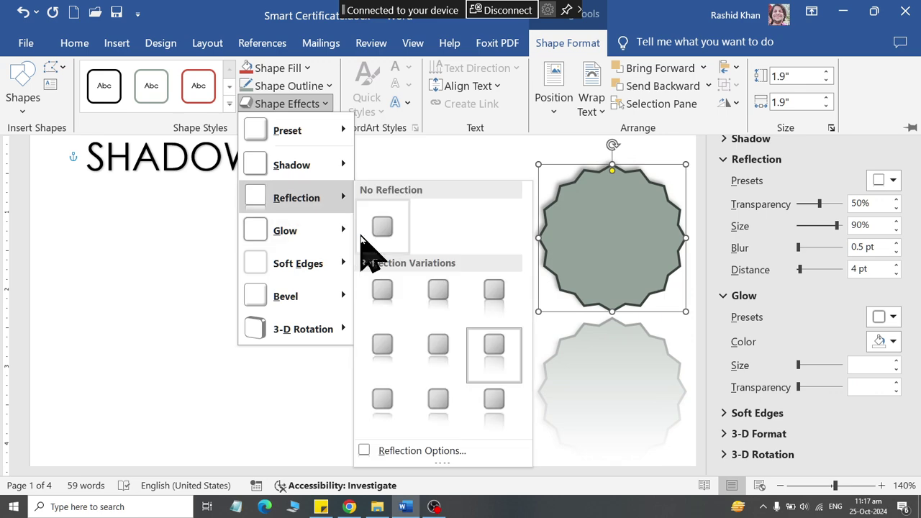
{"action": "left_click", "coordinate": [379, 225]}
{"action": "left_click", "coordinate": [287, 103]}
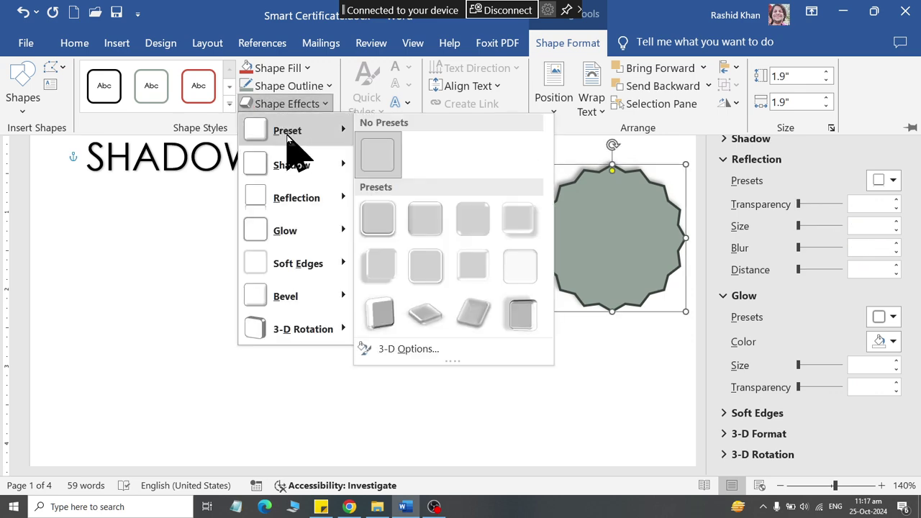
{"action": "mouse_move", "coordinate": [293, 166]}
{"action": "left_click", "coordinate": [375, 186]}
{"action": "left_click", "coordinate": [287, 103]}
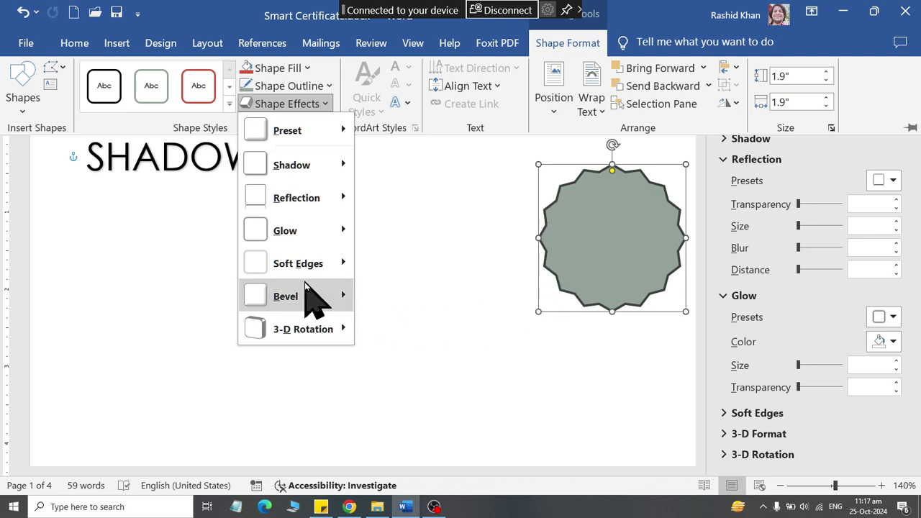
Give the seal 50-point soft edges and a yellow fill
{"action": "mouse_move", "coordinate": [306, 270]}
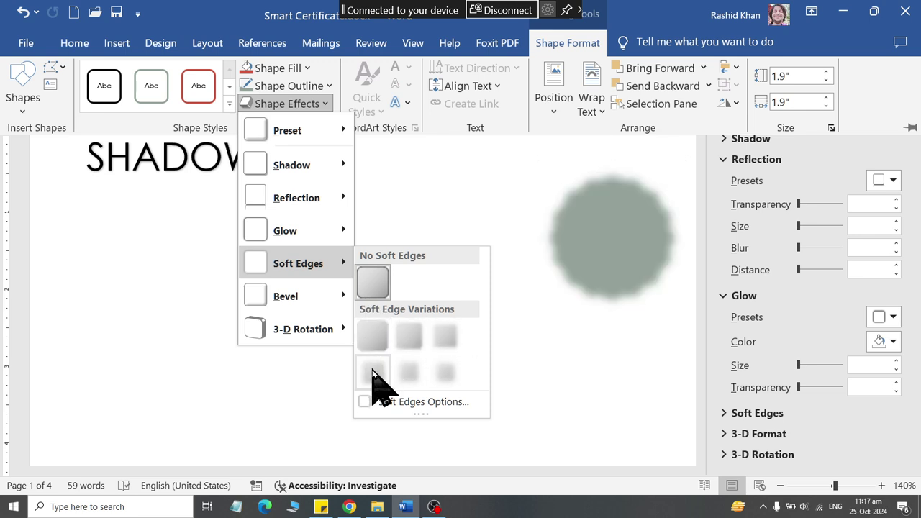
{"action": "left_click", "coordinate": [442, 373]}
{"action": "left_click", "coordinate": [304, 67]}
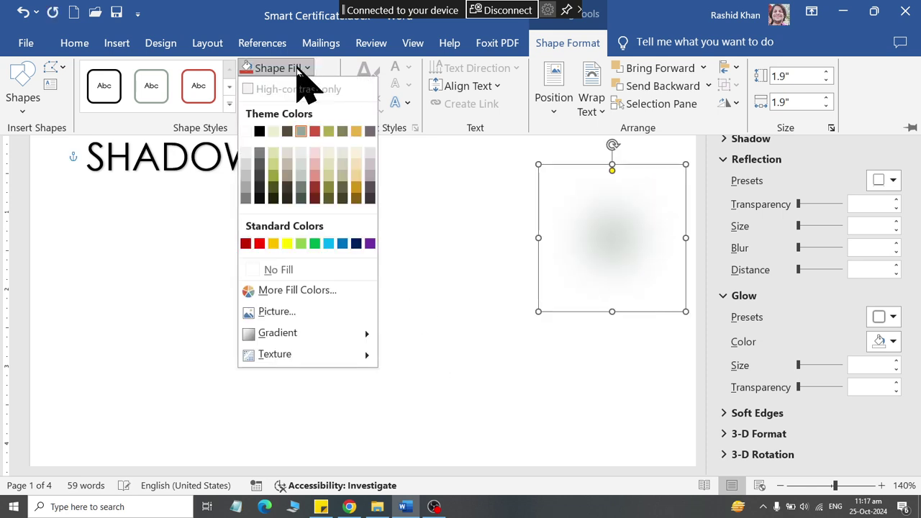
{"action": "left_click", "coordinate": [282, 244]}
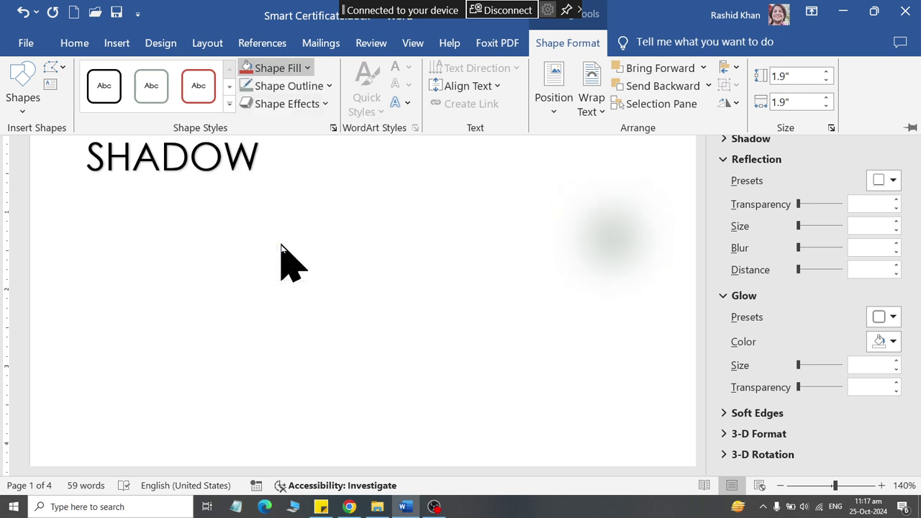
Nudge the soft yellow shape slightly to the left
{"action": "left_click", "coordinate": [617, 249]}
{"action": "left_click_drag", "start_coordinate": [616, 250], "coordinate": [553, 234]}
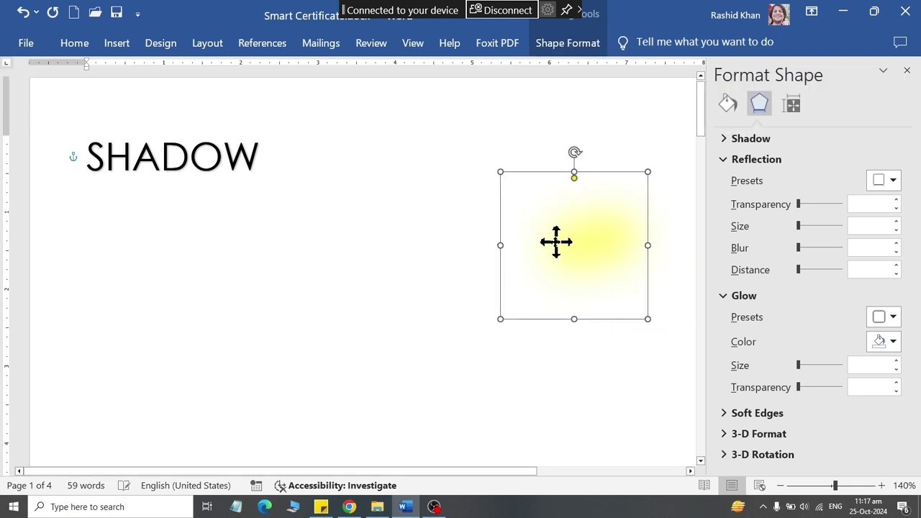
{"action": "left_click", "coordinate": [568, 44]}
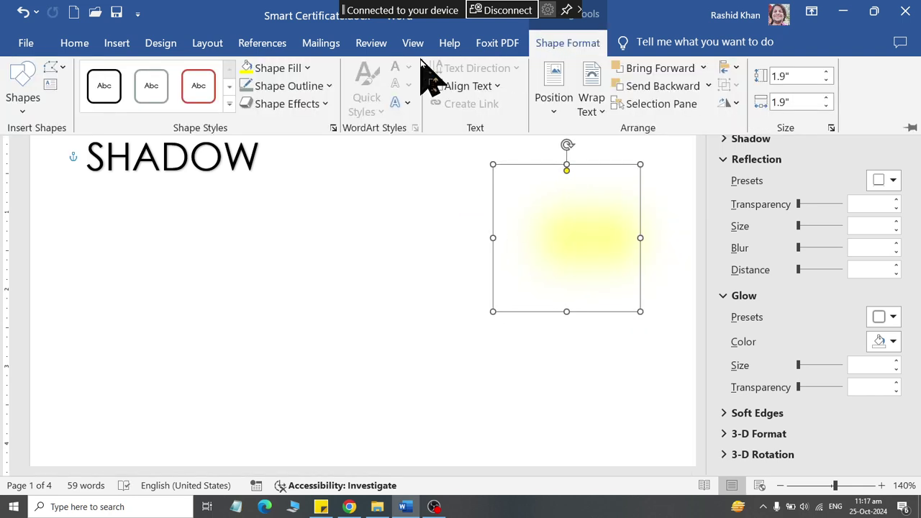
{"action": "left_click", "coordinate": [270, 48]}
On the SHADOW page, fill one of the glow shapes with red
{"action": "key", "text": "ctrl+Home"}
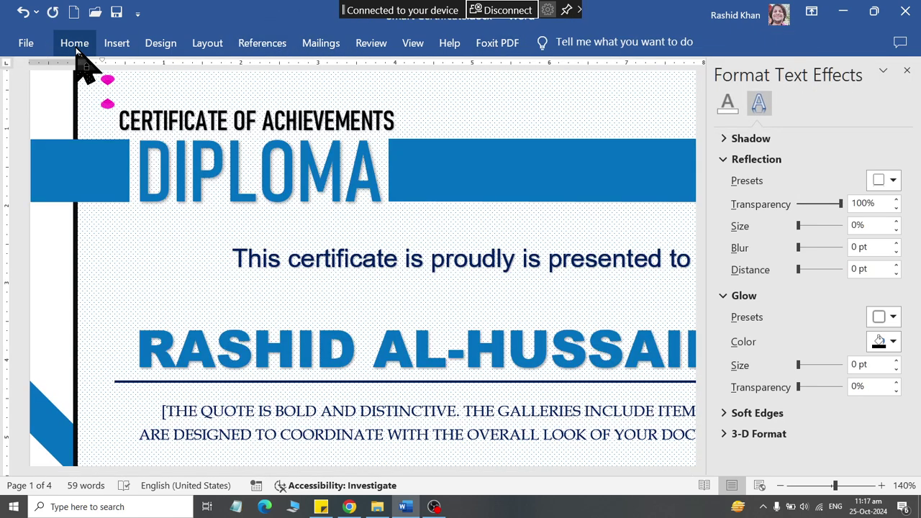
{"action": "key", "text": "ctrl+Page_Down"}
{"action": "scroll", "coordinate": [263, 208], "scroll_direction": "down", "scroll_amount": 5}
{"action": "scroll", "coordinate": [264, 207], "scroll_direction": "down", "scroll_amount": 5}
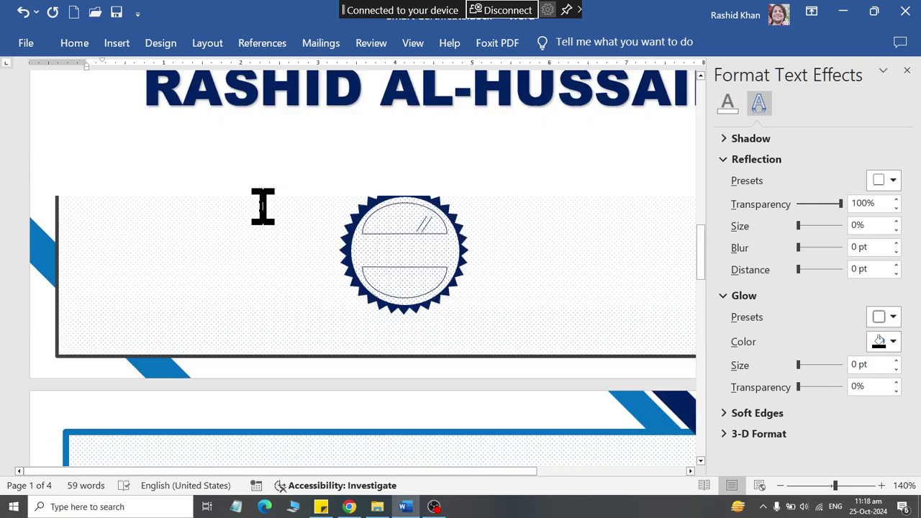
{"action": "scroll", "coordinate": [263, 207], "scroll_direction": "down", "scroll_amount": 5}
{"action": "scroll", "coordinate": [263, 208], "scroll_direction": "down", "scroll_amount": 5}
{"action": "scroll", "coordinate": [264, 207], "scroll_direction": "down", "scroll_amount": 3}
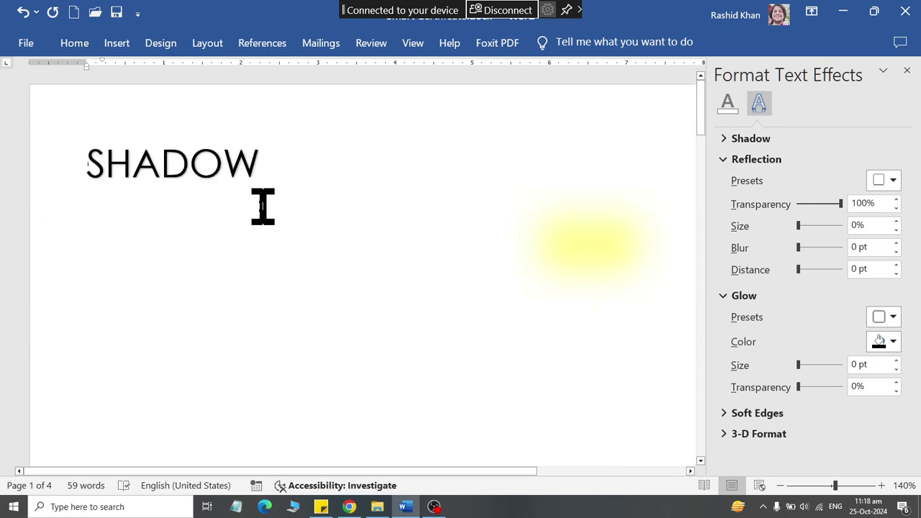
{"action": "left_click", "coordinate": [547, 252]}
{"action": "left_click", "coordinate": [551, 46]}
{"action": "left_click", "coordinate": [288, 68]}
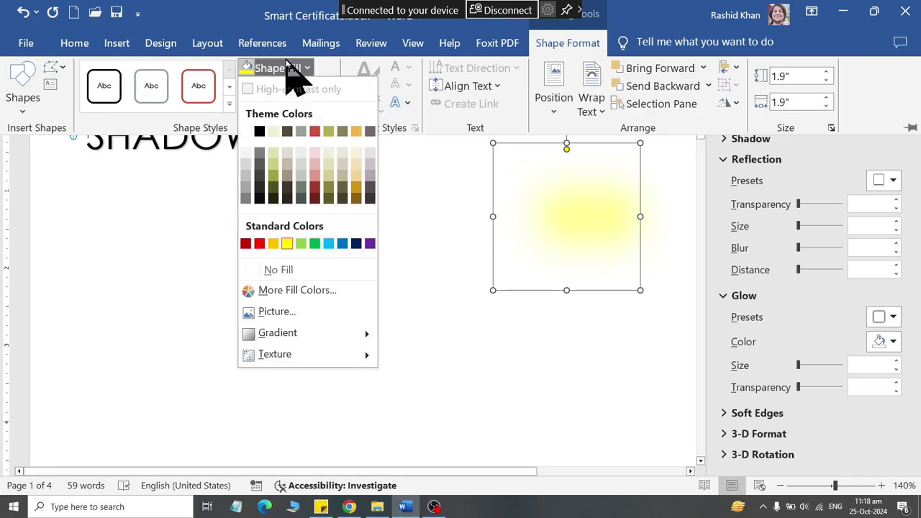
{"action": "left_click", "coordinate": [259, 244]}
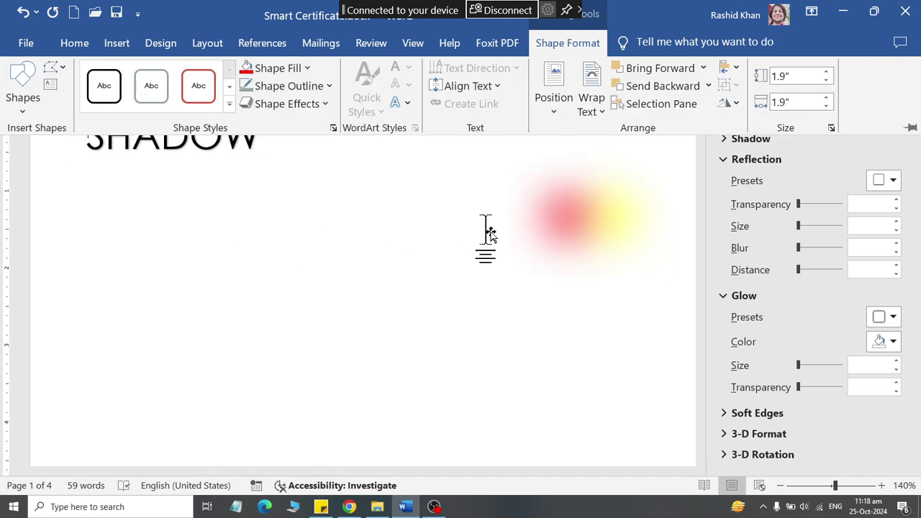
Fill the other glow shape with blue and move the red glow beside SHADOW
{"action": "left_click", "coordinate": [554, 202]}
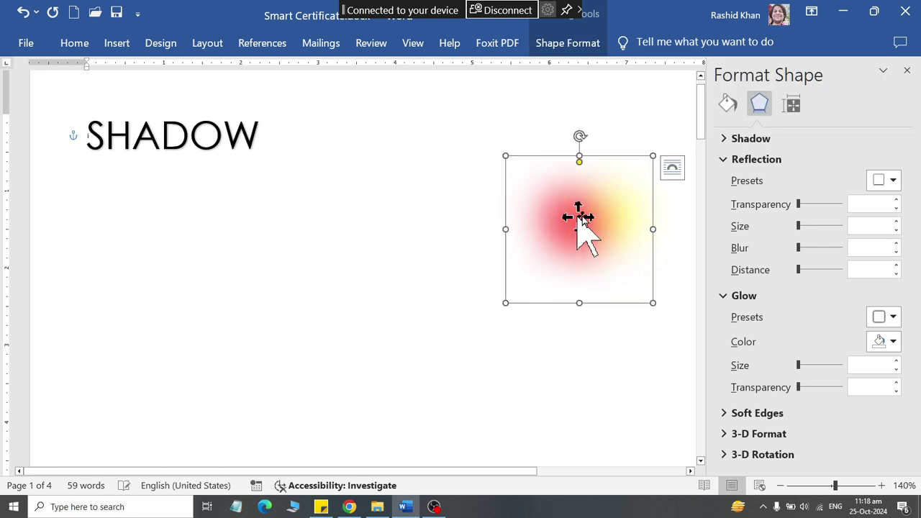
{"action": "left_click_drag", "start_coordinate": [581, 219], "coordinate": [644, 208]}
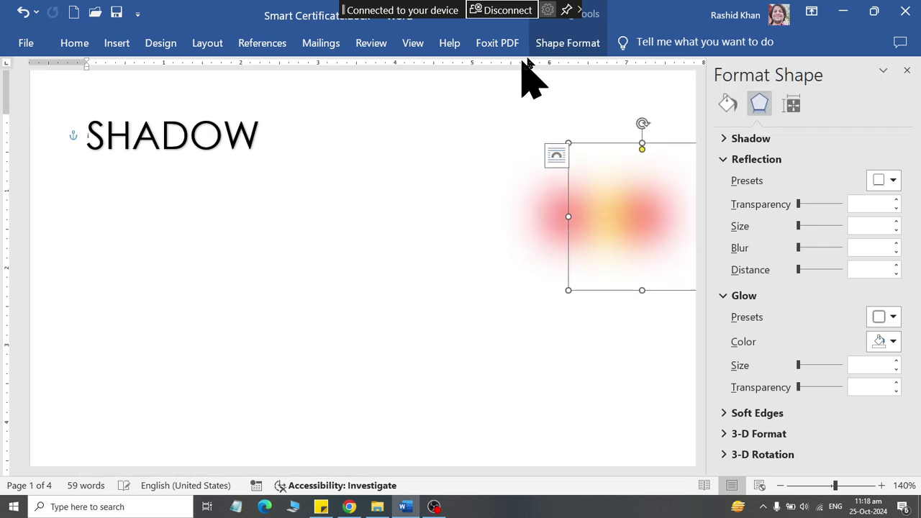
{"action": "left_click", "coordinate": [547, 45]}
{"action": "left_click", "coordinate": [288, 68]}
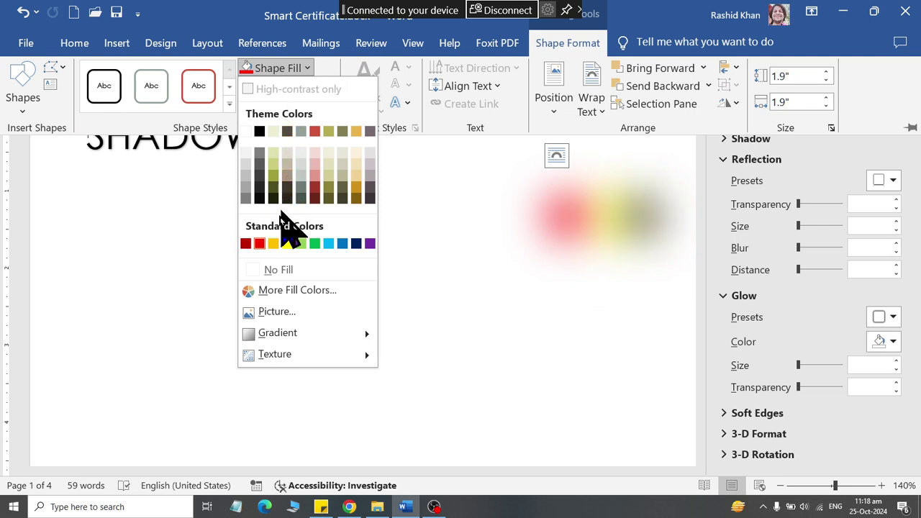
{"action": "left_click", "coordinate": [341, 244]}
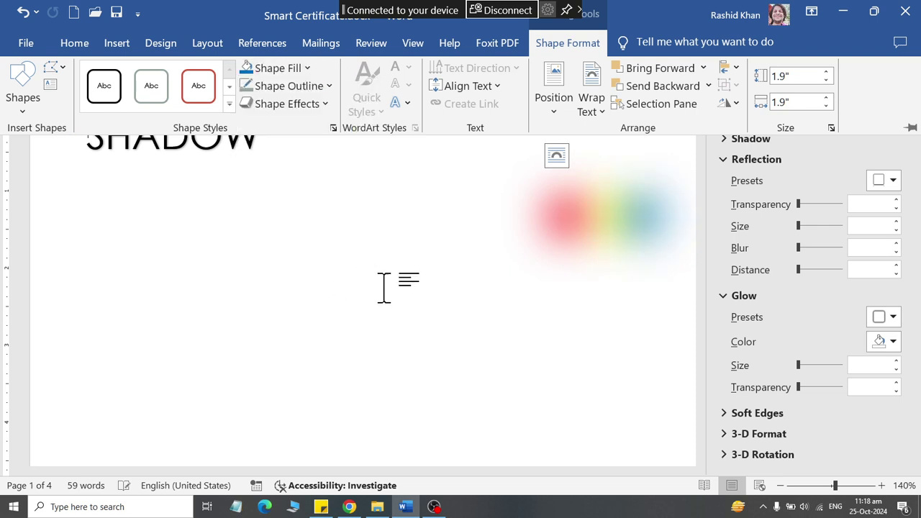
{"action": "left_click", "coordinate": [384, 288]}
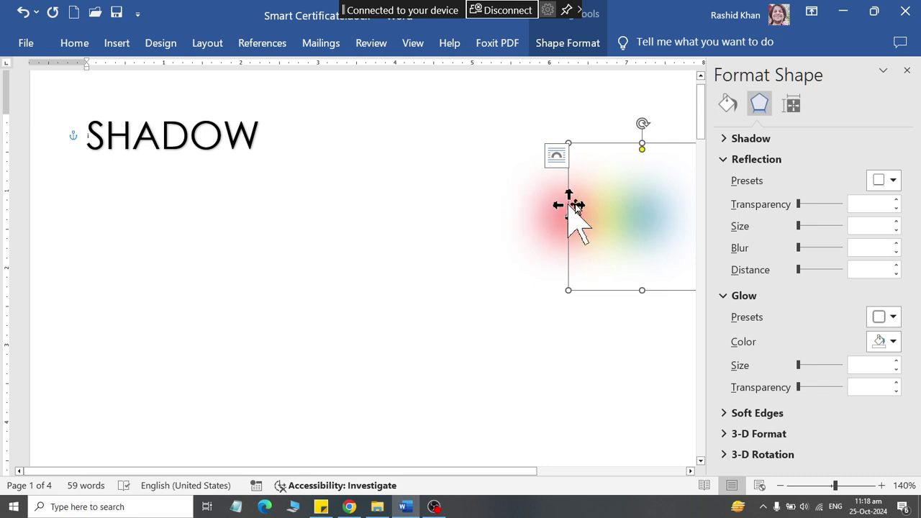
{"action": "left_click_drag", "start_coordinate": [544, 206], "coordinate": [357, 202]}
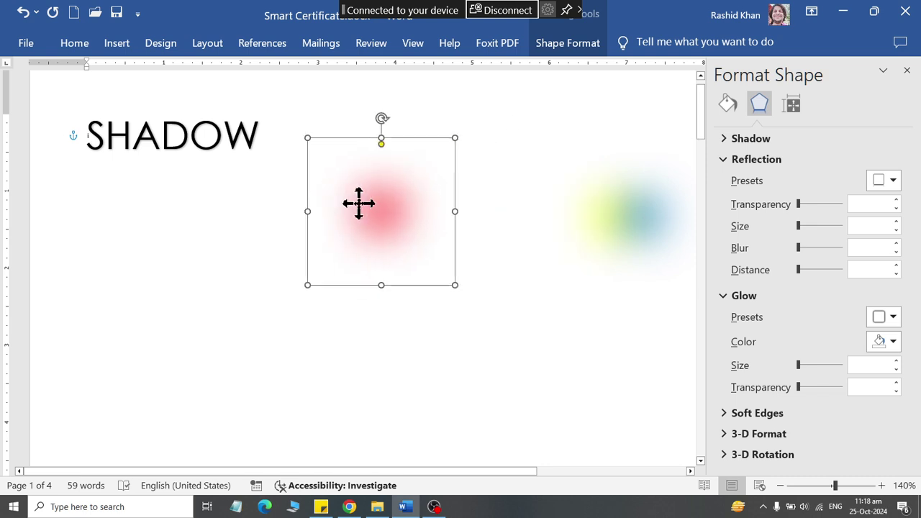
Remove the soft edges so the red shape becomes a crisp star
{"action": "left_click", "coordinate": [570, 43]}
{"action": "left_click", "coordinate": [288, 104]}
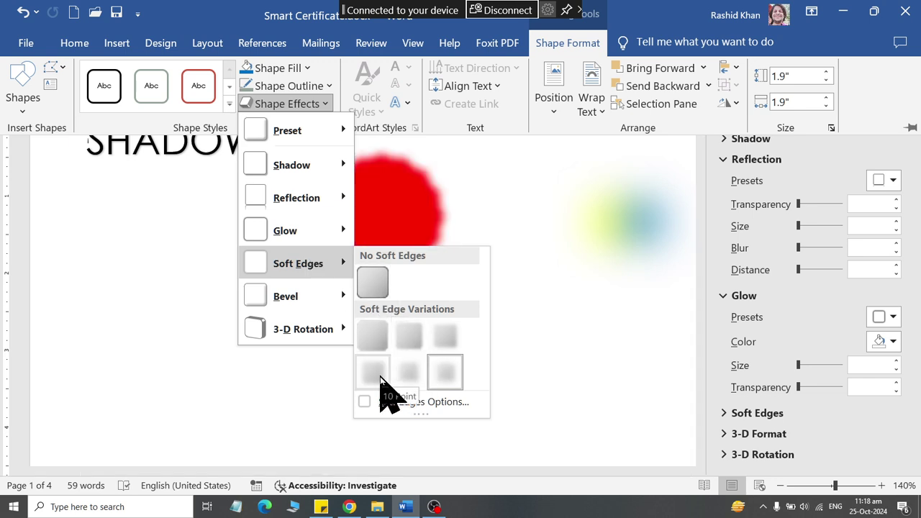
{"action": "left_click", "coordinate": [372, 282]}
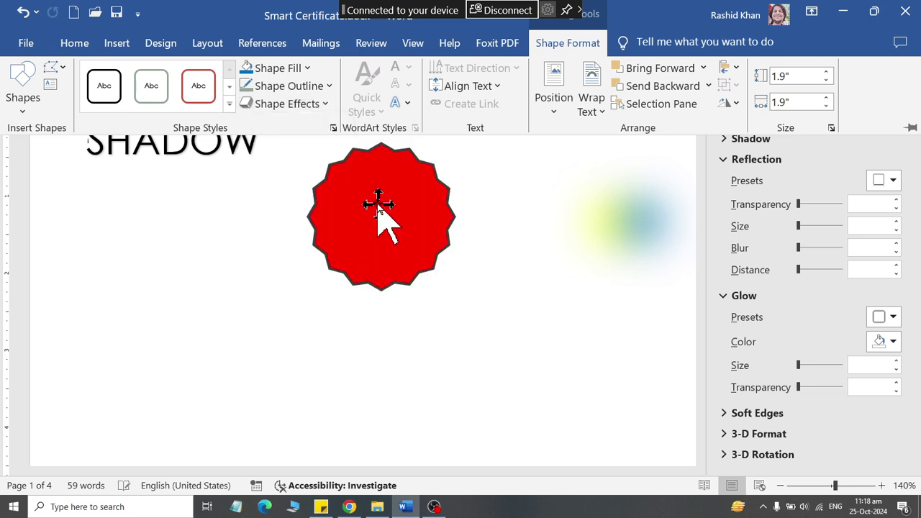
{"action": "left_click", "coordinate": [380, 212]}
Set the red star's outline to No Outline
{"action": "left_click", "coordinate": [560, 45]}
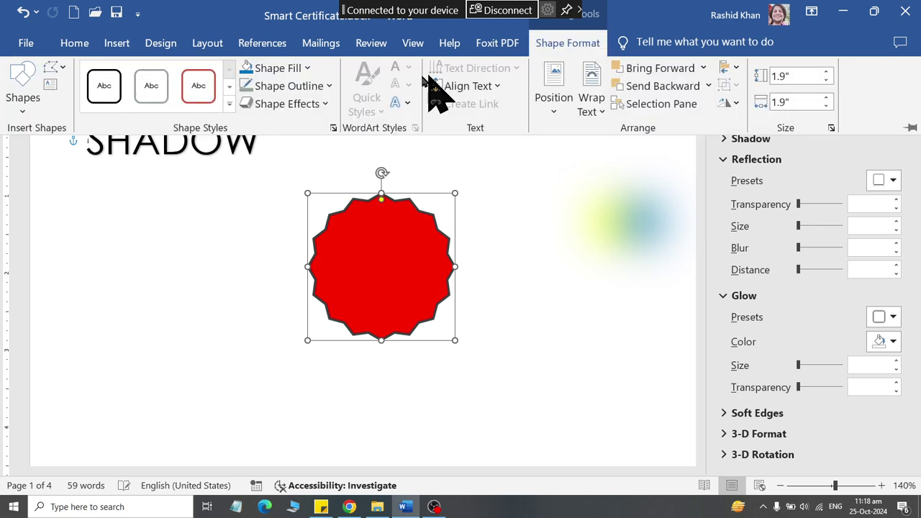
{"action": "left_click", "coordinate": [291, 104]}
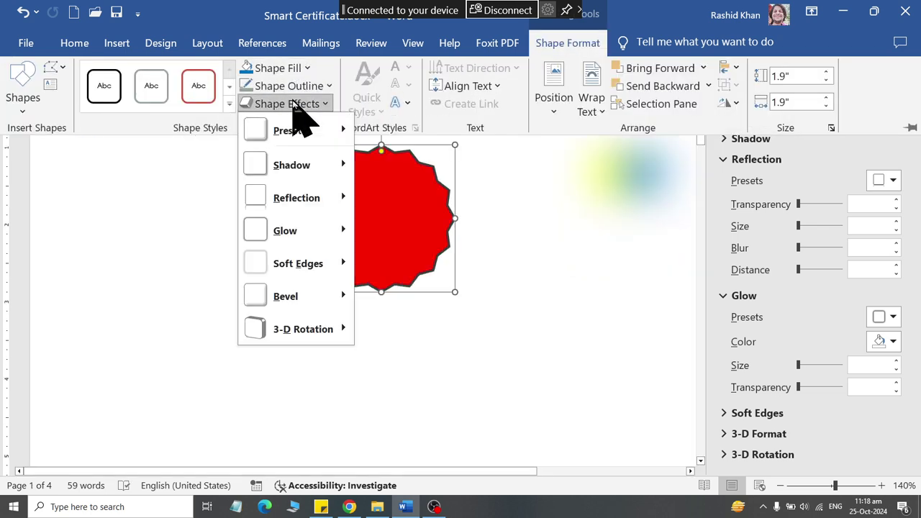
{"action": "mouse_move", "coordinate": [315, 296]}
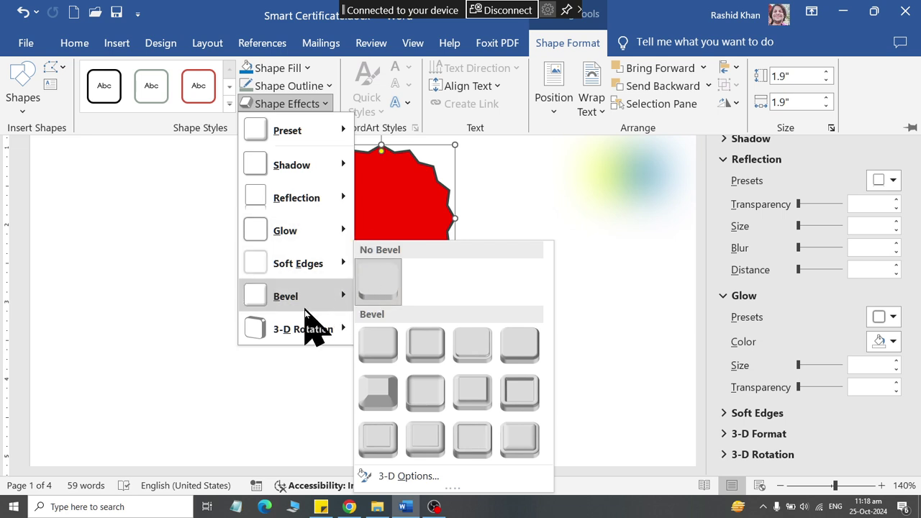
{"action": "left_click", "coordinate": [317, 86]}
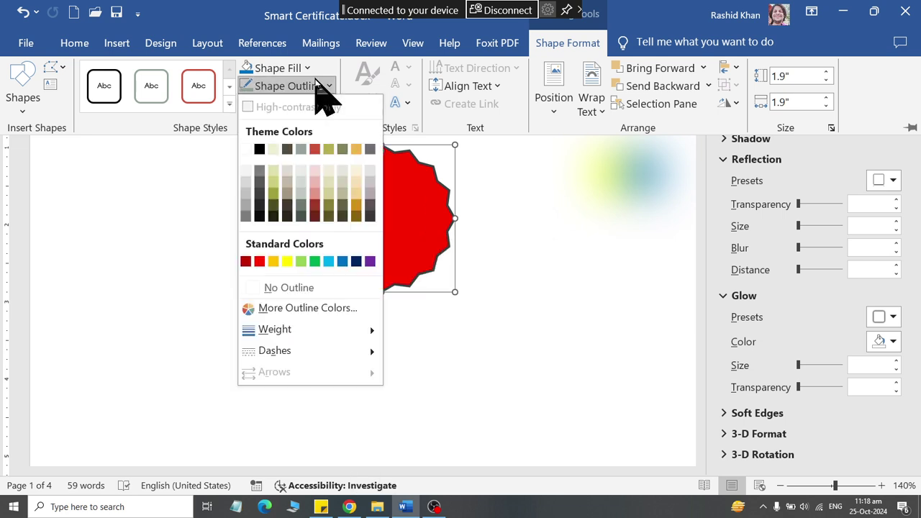
{"action": "left_click", "coordinate": [292, 287]}
Zoom in on the red star and shift it slightly left
{"action": "scroll", "coordinate": [401, 195], "scroll_direction": "up", "scroll_amount": 3, "text": "ctrl"}
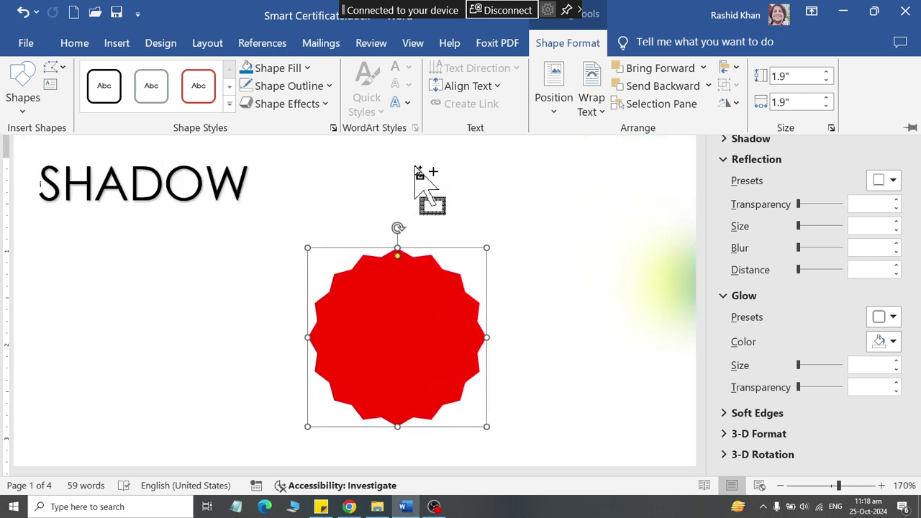
{"action": "scroll", "coordinate": [428, 180], "scroll_direction": "up", "scroll_amount": 2, "text": "ctrl"}
{"action": "key", "text": "ctrl+F1"}
{"action": "left_click_drag", "start_coordinate": [318, 309], "coordinate": [242, 301]}
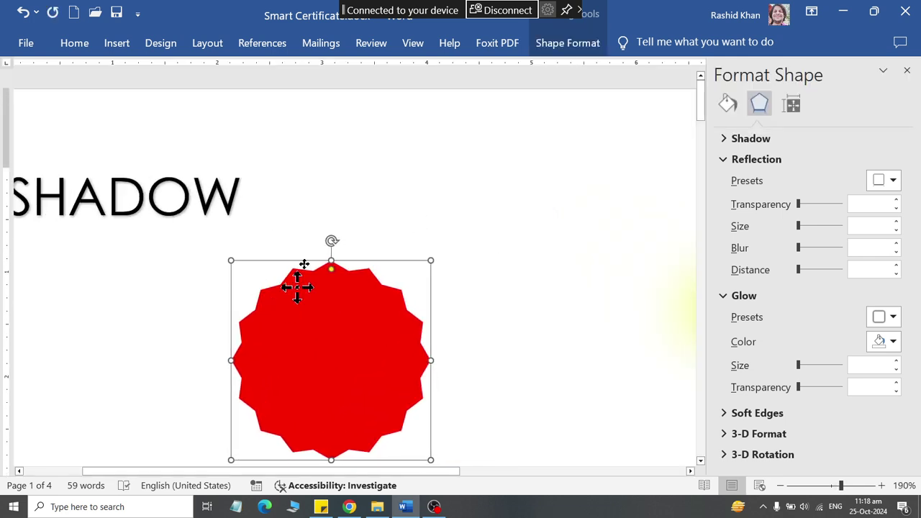
{"action": "left_click", "coordinate": [572, 48]}
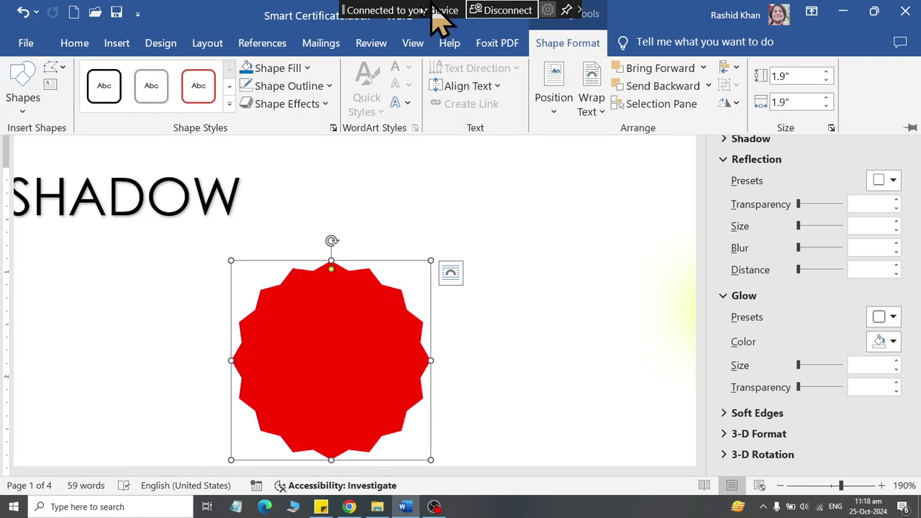
{"action": "left_click", "coordinate": [306, 107]}
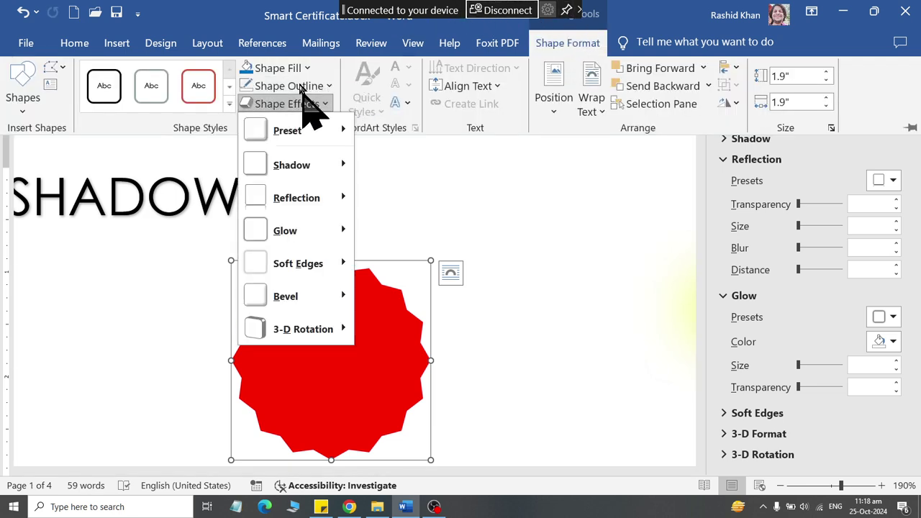
{"action": "mouse_move", "coordinate": [308, 297]}
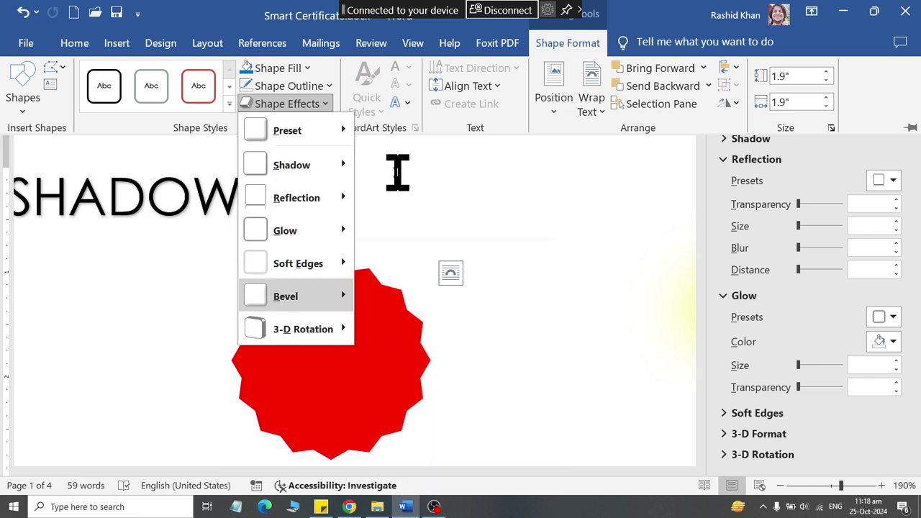
{"action": "left_click", "coordinate": [339, 353]}
Move the red star up and to the right of SHADOW
{"action": "left_click", "coordinate": [339, 353]}
{"action": "mouse_move", "coordinate": [345, 351]}
{"action": "left_mouse_down"}
{"action": "mouse_move", "coordinate": [593, 224]}
{"action": "mouse_move", "coordinate": [569, 220]}
{"action": "left_mouse_up"}
{"action": "left_click", "coordinate": [551, 45]}
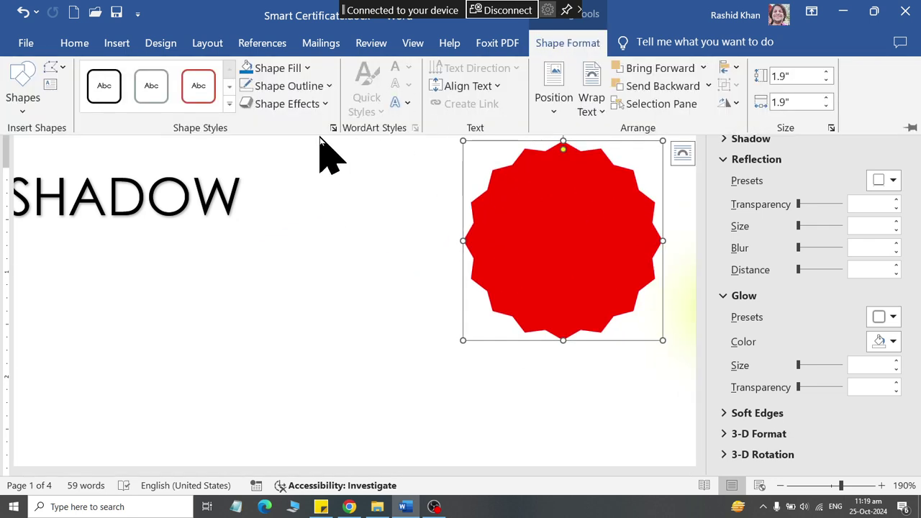
{"action": "left_click", "coordinate": [287, 103]}
{"action": "mouse_move", "coordinate": [291, 299]}
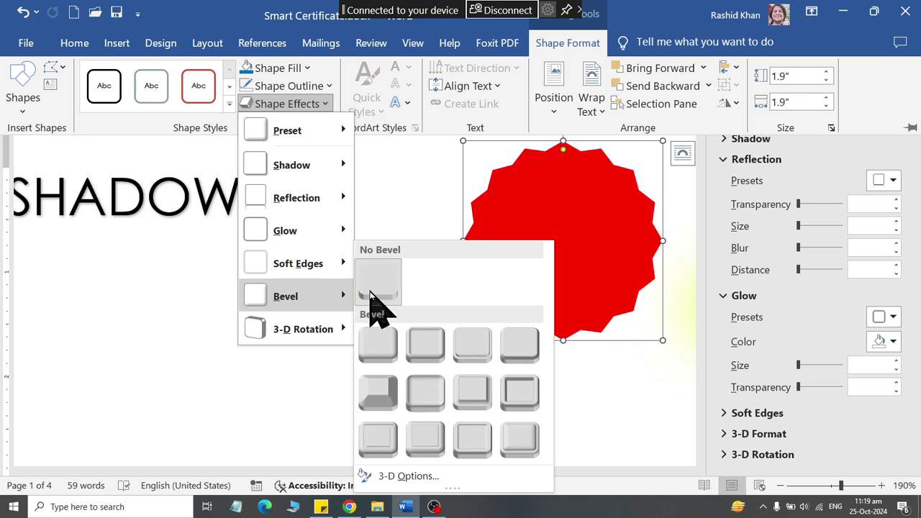
{"action": "left_click", "coordinate": [905, 157]}
{"action": "left_click", "coordinate": [907, 76]}
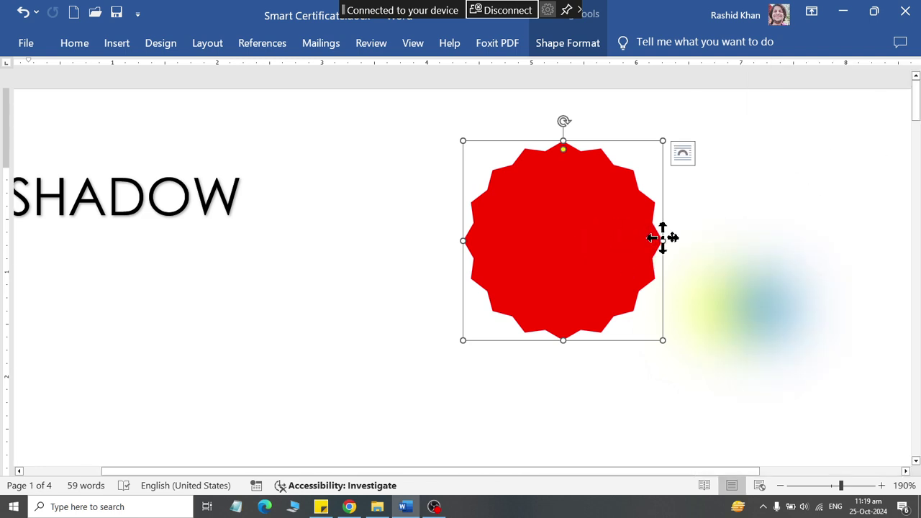
{"action": "left_click_drag", "start_coordinate": [662, 238], "coordinate": [831, 216]}
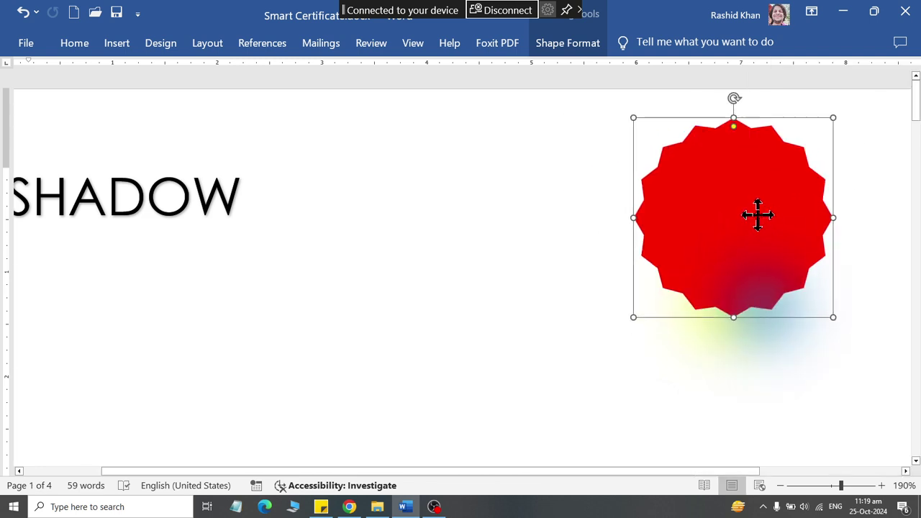
Apply a bevel preset to the red star
{"action": "left_click", "coordinate": [549, 45]}
{"action": "left_click", "coordinate": [279, 104]}
{"action": "mouse_move", "coordinate": [291, 164]}
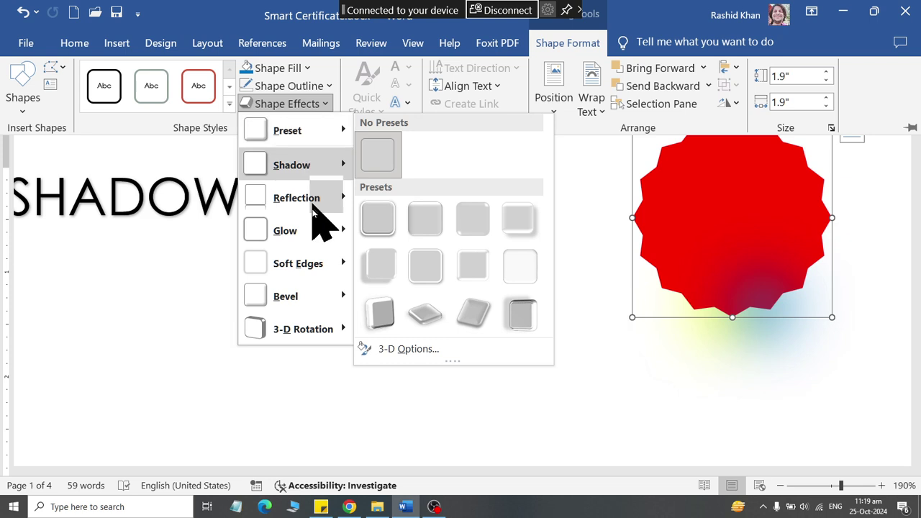
{"action": "mouse_move", "coordinate": [318, 298]}
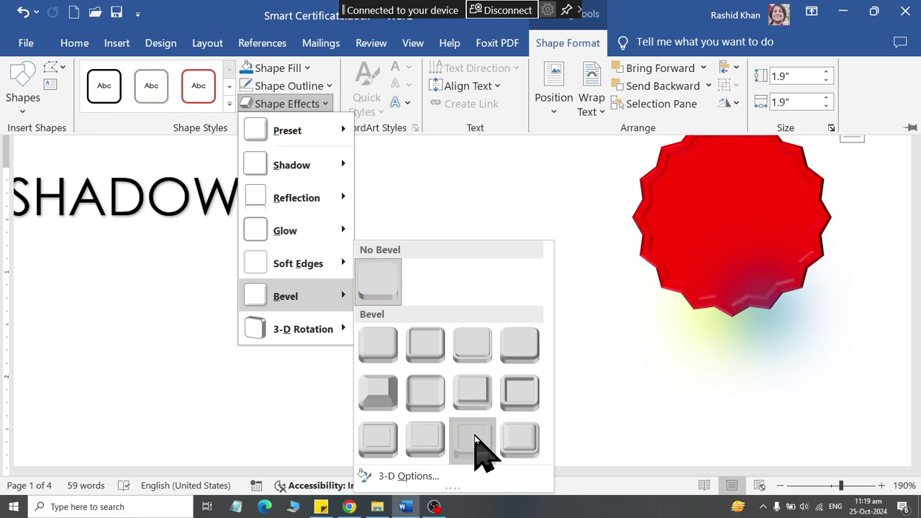
{"action": "left_click", "coordinate": [474, 437]}
{"action": "key", "text": "ctrl+F1"}
Move the blue glow and red star toward centre, then duplicate the red seal with a bevel
{"action": "left_click_drag", "start_coordinate": [719, 310], "coordinate": [534, 311]}
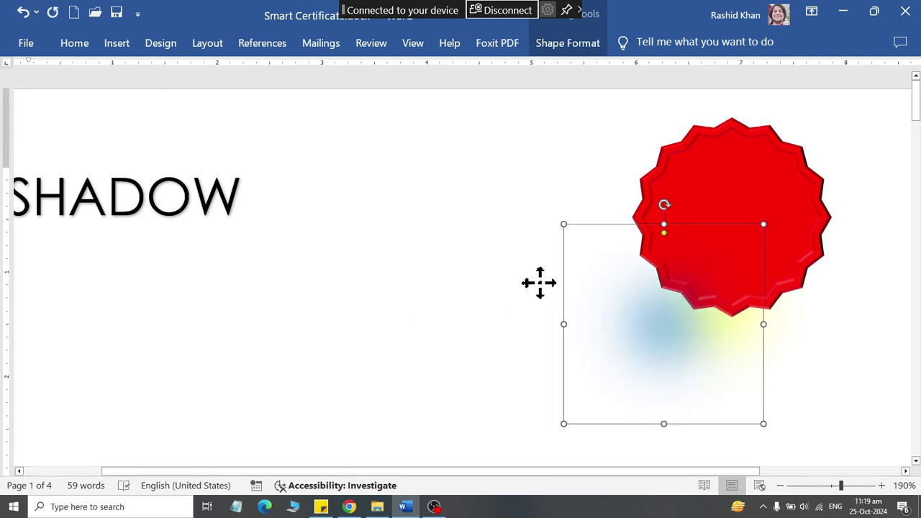
{"action": "mouse_move", "coordinate": [678, 195]}
{"action": "left_mouse_down"}
{"action": "mouse_move", "coordinate": [371, 241]}
{"action": "mouse_move", "coordinate": [466, 240]}
{"action": "left_mouse_up"}
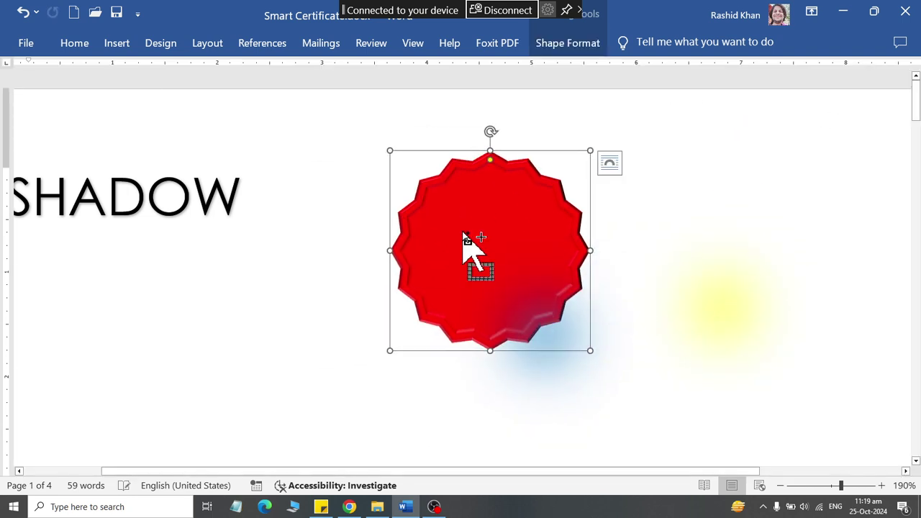
{"action": "key", "text": "ctrl+d"}
{"action": "left_click", "coordinate": [568, 43]}
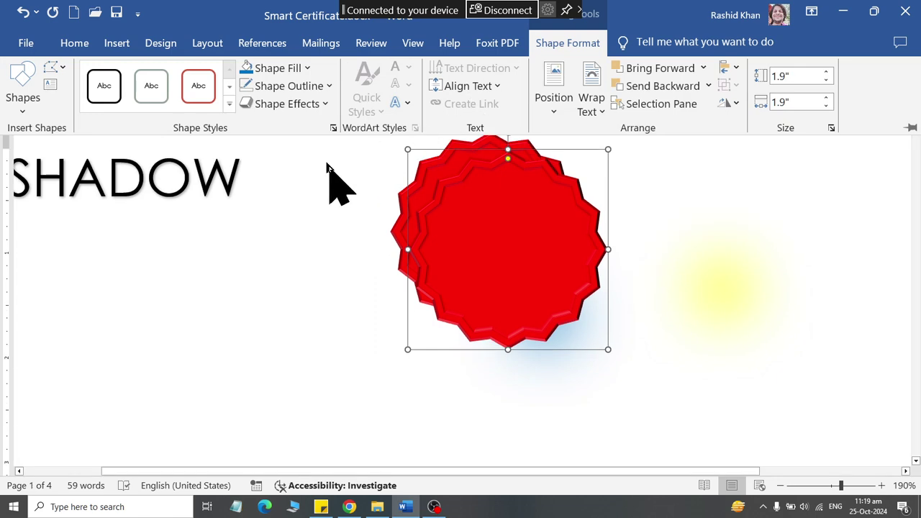
{"action": "left_click", "coordinate": [286, 103]}
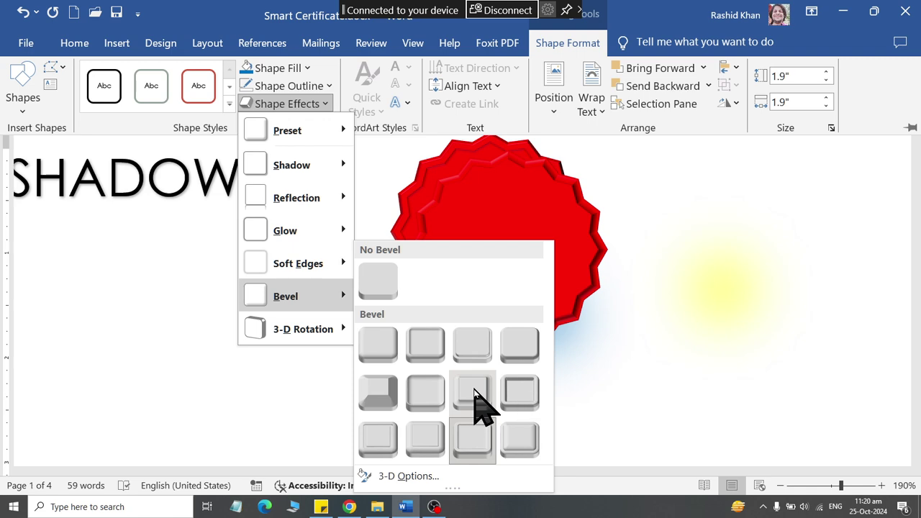
{"action": "left_click", "coordinate": [375, 339]}
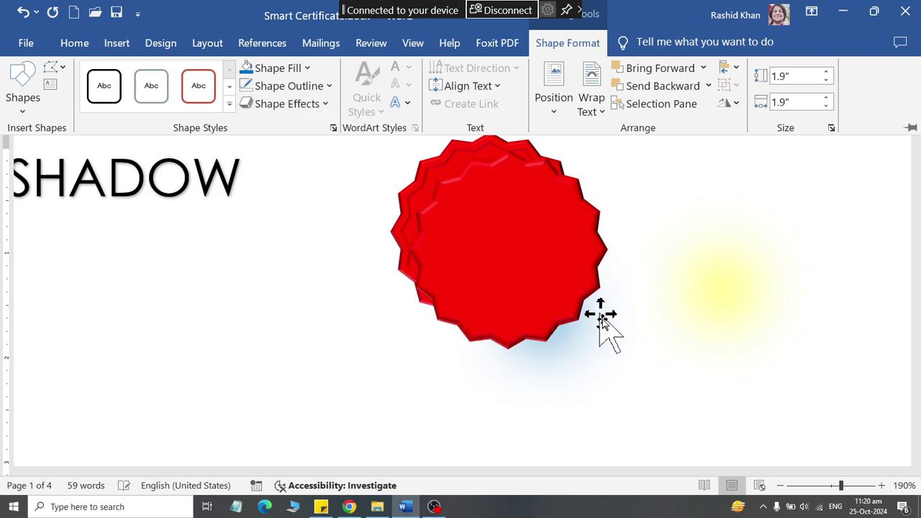
Shrink the duplicate seal slightly and fill it light blue
{"action": "left_click", "coordinate": [529, 291]}
{"action": "left_click_drag", "start_coordinate": [608, 350], "coordinate": [577, 318]}
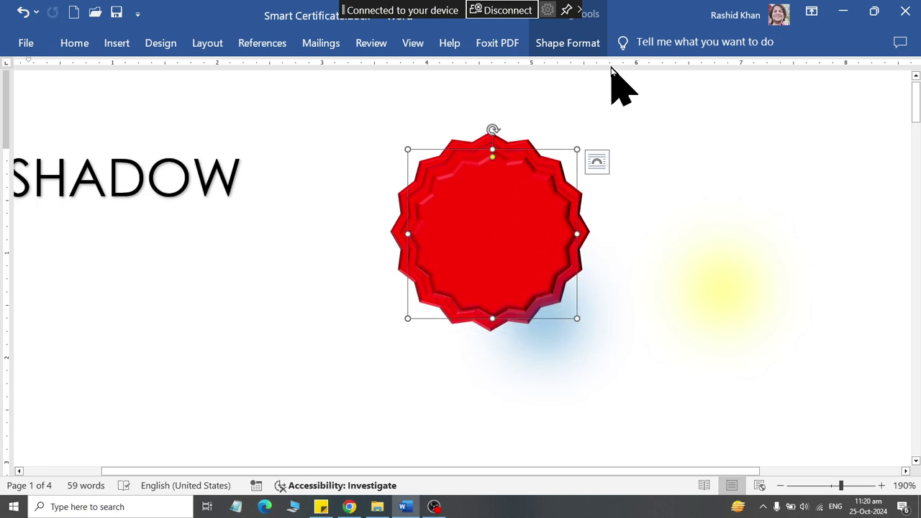
{"action": "left_click", "coordinate": [569, 44]}
{"action": "left_click", "coordinate": [278, 67]}
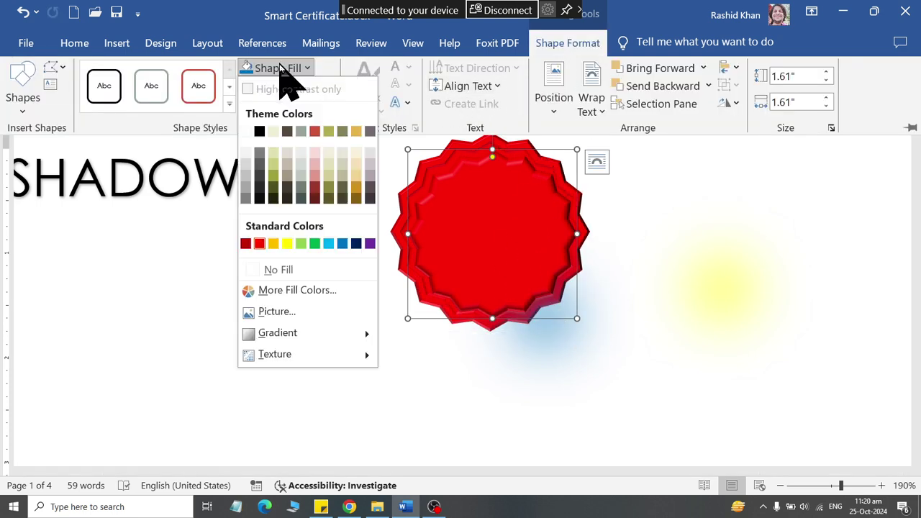
{"action": "left_click", "coordinate": [329, 244]}
Shrink the cyan seal and centre it inside the red frame
{"action": "left_click", "coordinate": [531, 242]}
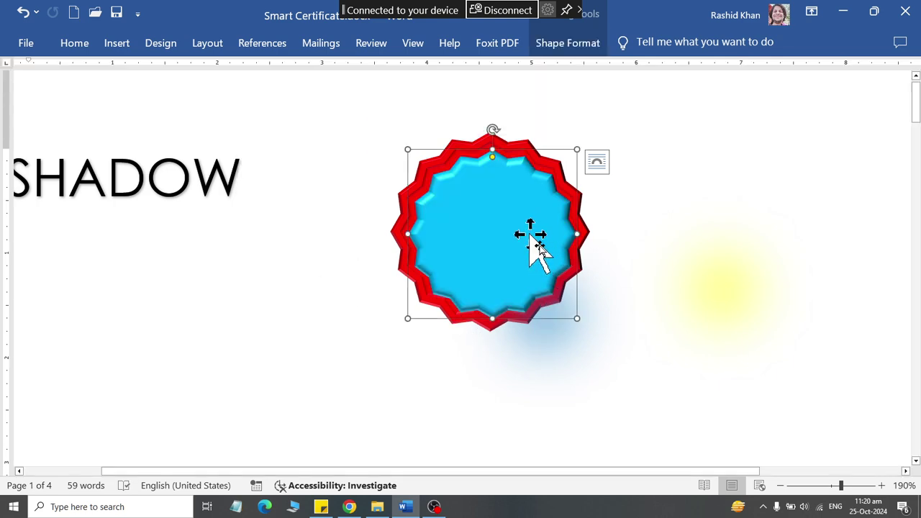
{"action": "left_click", "coordinate": [598, 384]}
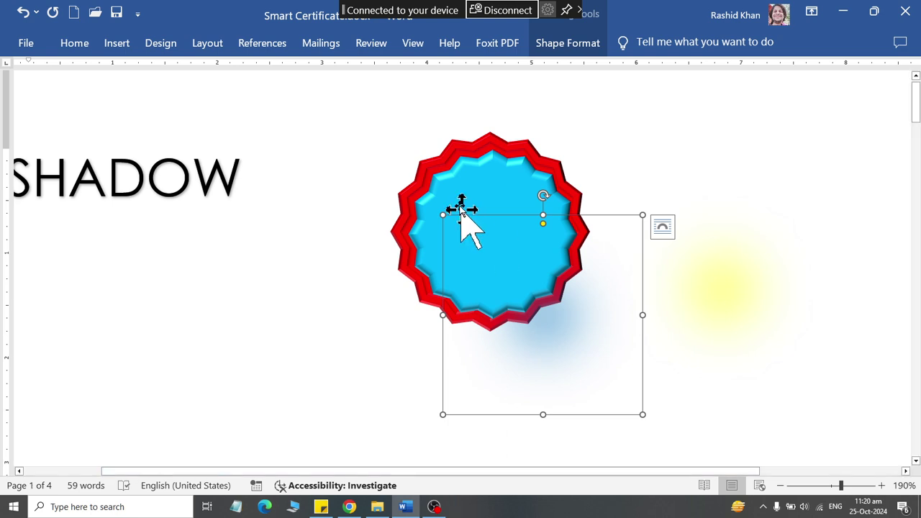
{"action": "left_click", "coordinate": [429, 152]}
{"action": "left_click", "coordinate": [458, 189]}
{"action": "left_click", "coordinate": [458, 188]}
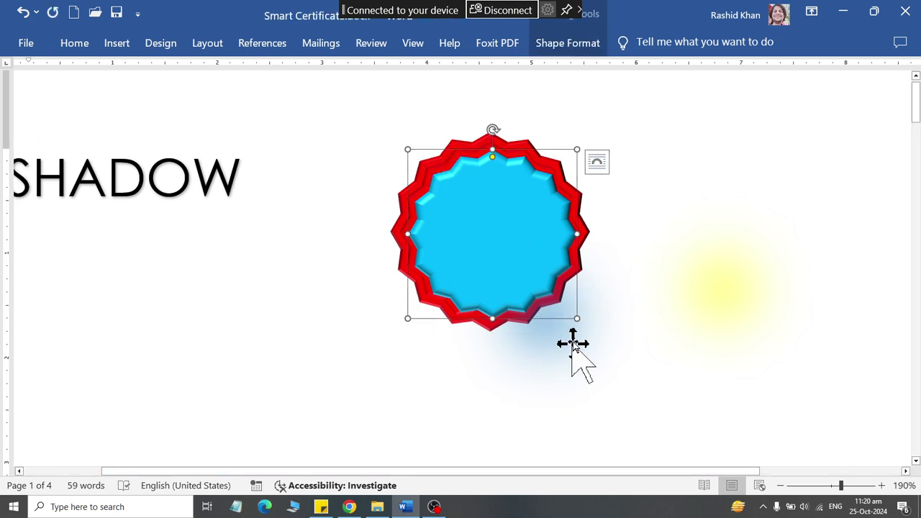
{"action": "left_click_drag", "start_coordinate": [571, 319], "coordinate": [552, 309]}
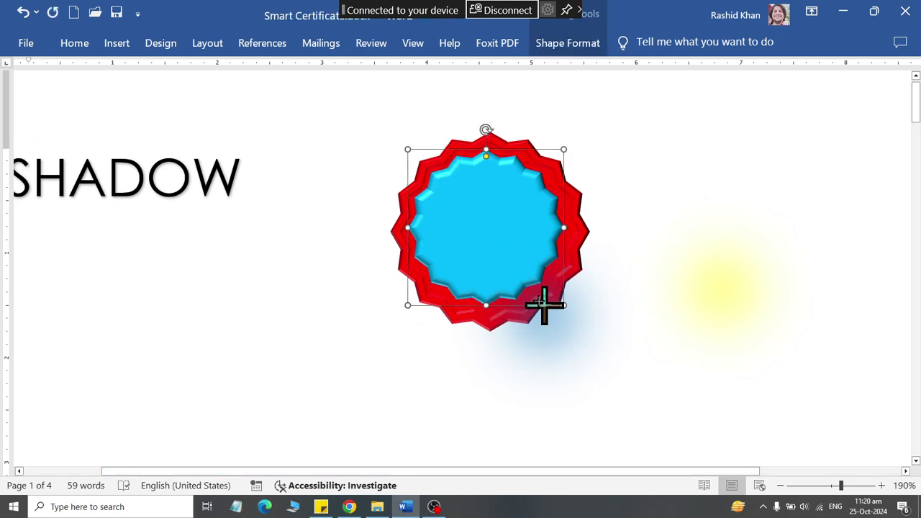
{"action": "mouse_move", "coordinate": [485, 249]}
{"action": "left_mouse_down"}
{"action": "mouse_move", "coordinate": [481, 234]}
{"action": "mouse_move", "coordinate": [492, 236]}
{"action": "left_mouse_up"}
{"action": "key", "text": "ctrl+z"}
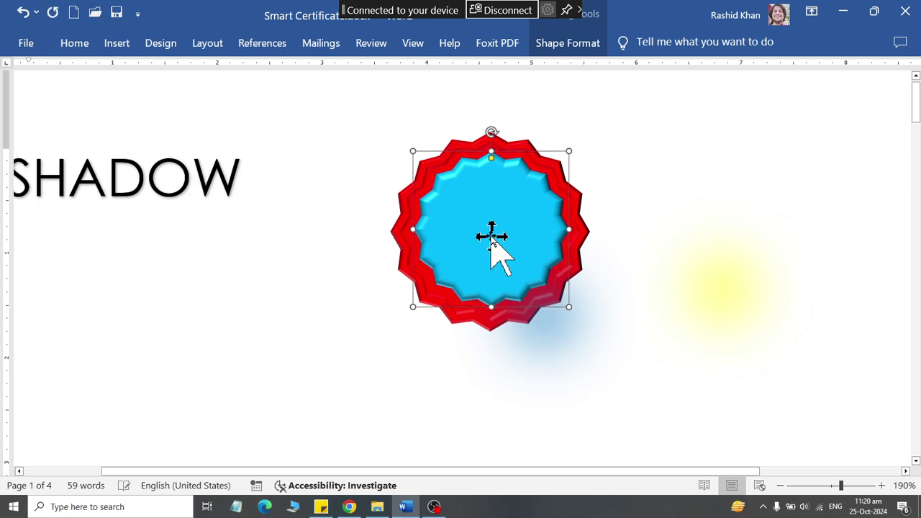
{"action": "left_click", "coordinate": [781, 282]}
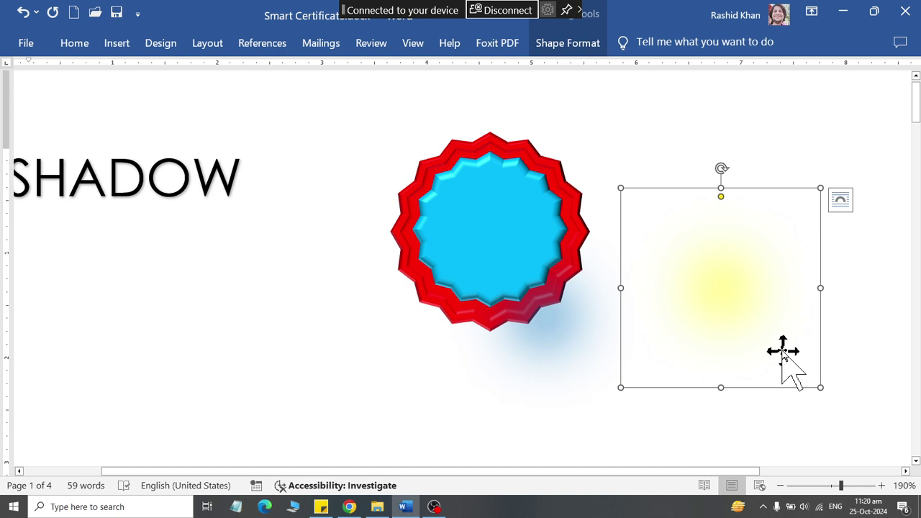
Copy the cyan seal to the top right and set its bevel to No Bevel
{"action": "left_click", "coordinate": [503, 261]}
{"action": "mouse_move", "coordinate": [504, 263]}
{"action": "left_mouse_down", "text": "ctrl"}
{"action": "mouse_move", "coordinate": [829, 174]}
{"action": "mouse_move", "coordinate": [787, 160]}
{"action": "left_mouse_up", "text": "ctrl"}
{"action": "left_click", "coordinate": [565, 45]}
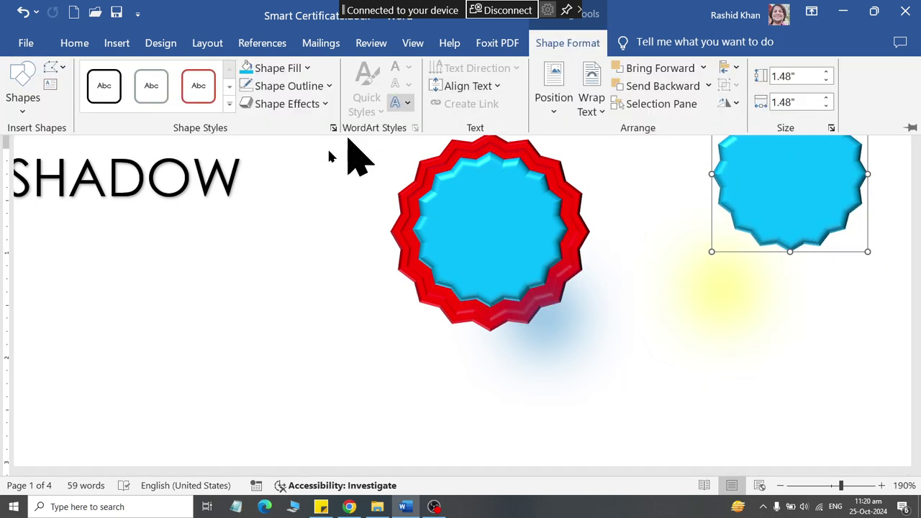
{"action": "left_click", "coordinate": [273, 105]}
{"action": "mouse_move", "coordinate": [305, 319]}
{"action": "left_click", "coordinate": [378, 285]}
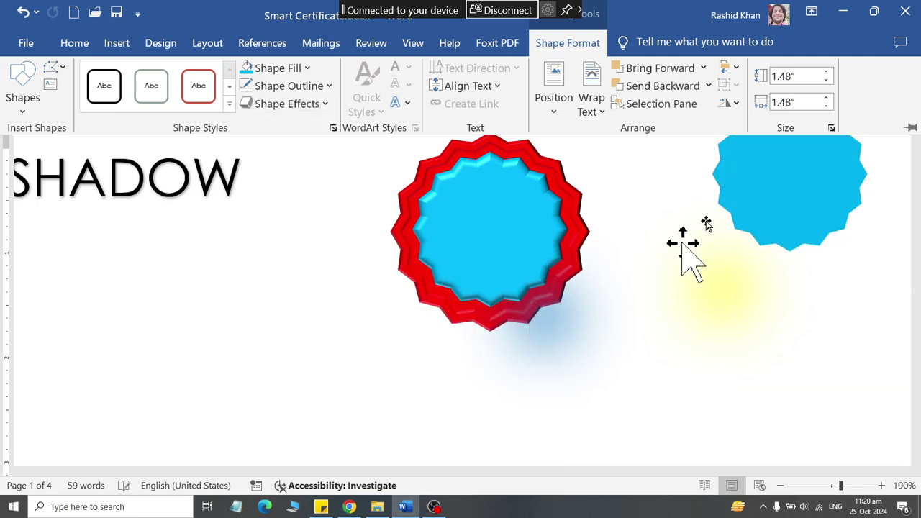
Move the copied seal down over the yellow glow and browse the 3-D effect galleries
{"action": "left_click", "coordinate": [761, 230]}
{"action": "left_click_drag", "start_coordinate": [760, 216], "coordinate": [741, 264]}
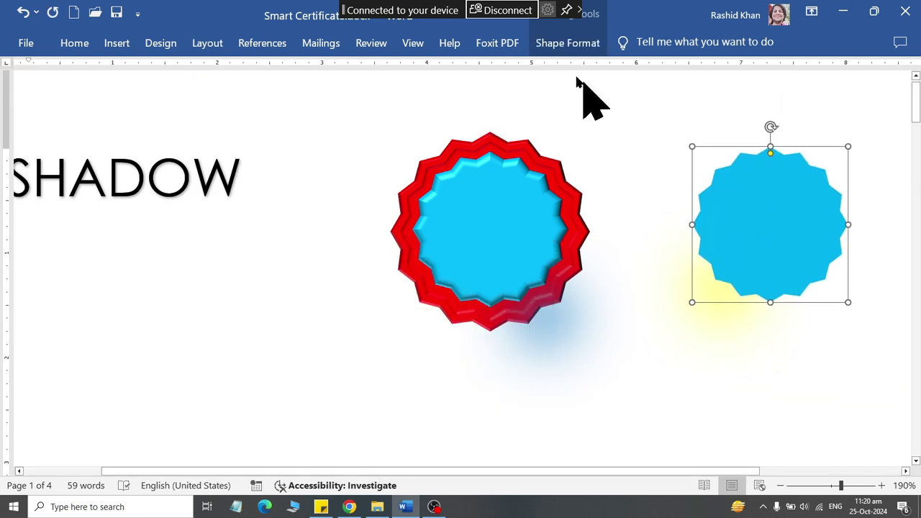
{"action": "left_click", "coordinate": [544, 45]}
{"action": "left_click", "coordinate": [289, 87]}
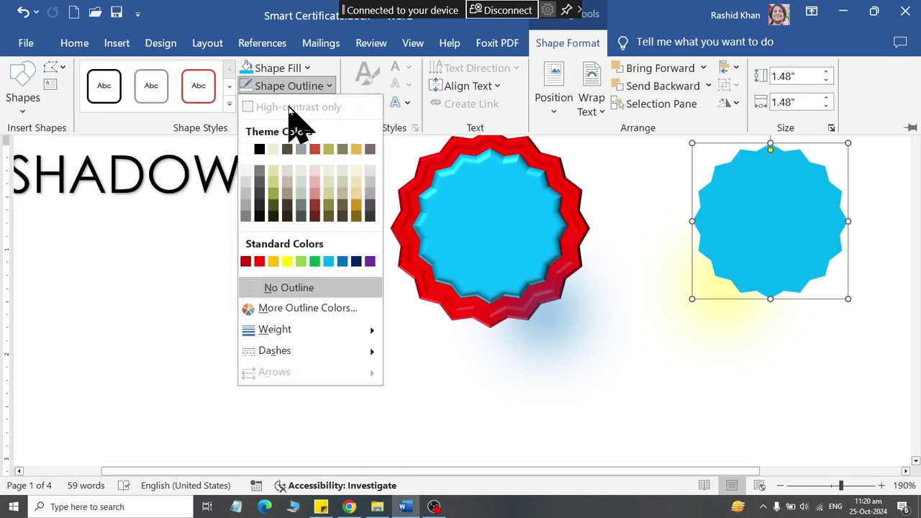
{"action": "left_click", "coordinate": [285, 90]}
{"action": "left_click", "coordinate": [288, 104]}
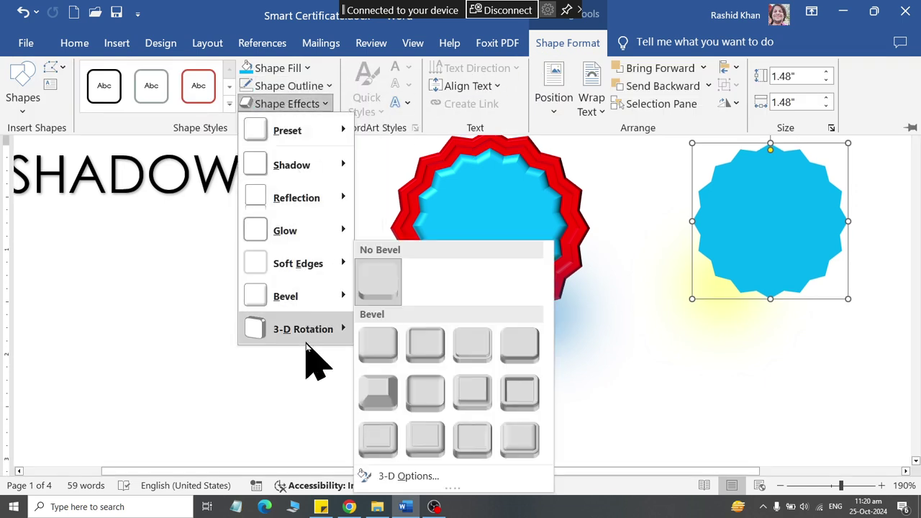
{"action": "mouse_move", "coordinate": [306, 333]}
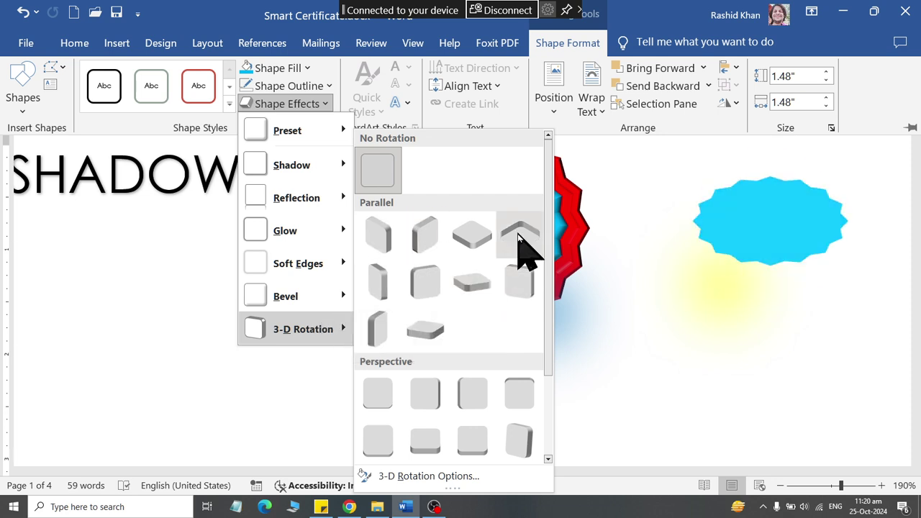
{"action": "scroll", "coordinate": [428, 428], "scroll_direction": "down", "scroll_amount": 3}
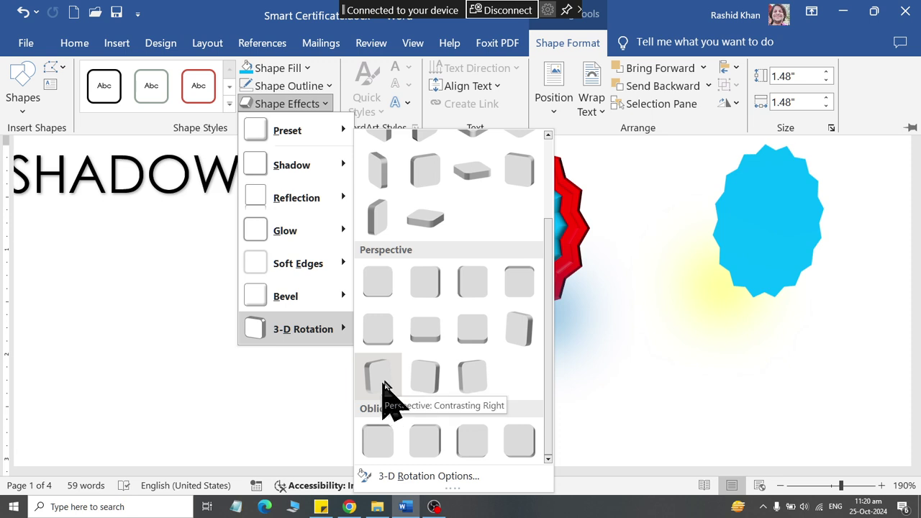
{"action": "mouse_move", "coordinate": [304, 137]}
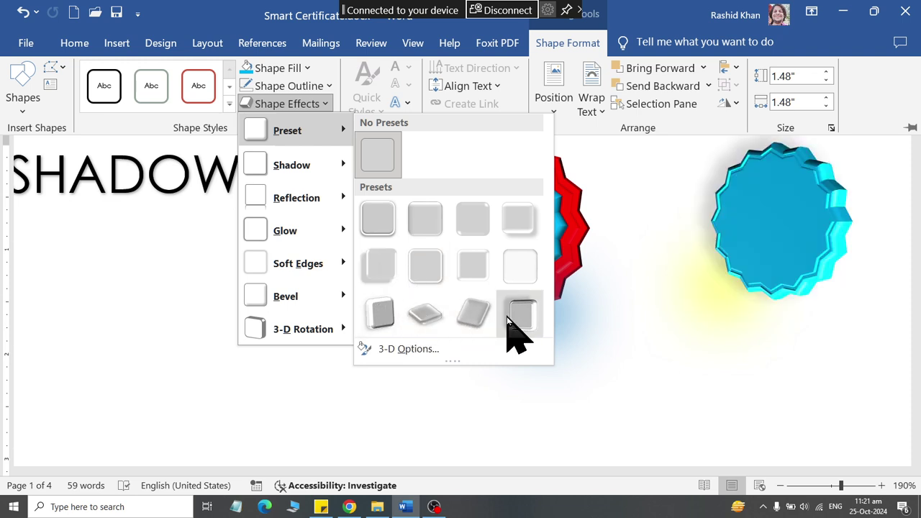
Apply a 3-D preset to the separate seal and tilt it with a Perspective rotation
{"action": "left_click", "coordinate": [372, 226]}
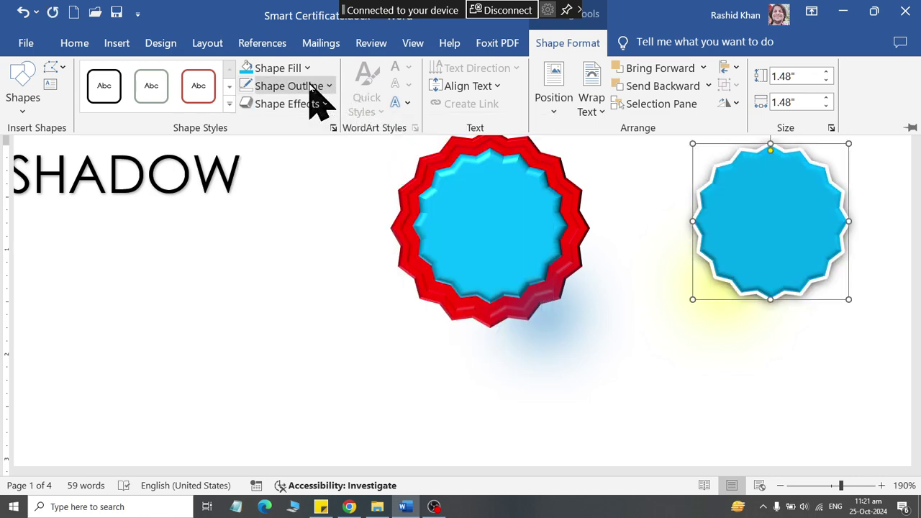
{"action": "left_click", "coordinate": [298, 104]}
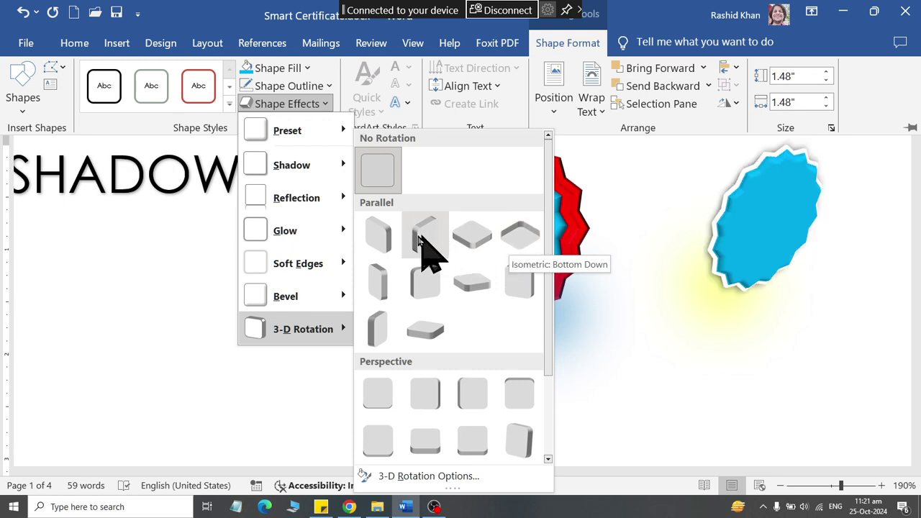
{"action": "scroll", "coordinate": [496, 414], "scroll_direction": "down", "scroll_amount": 3}
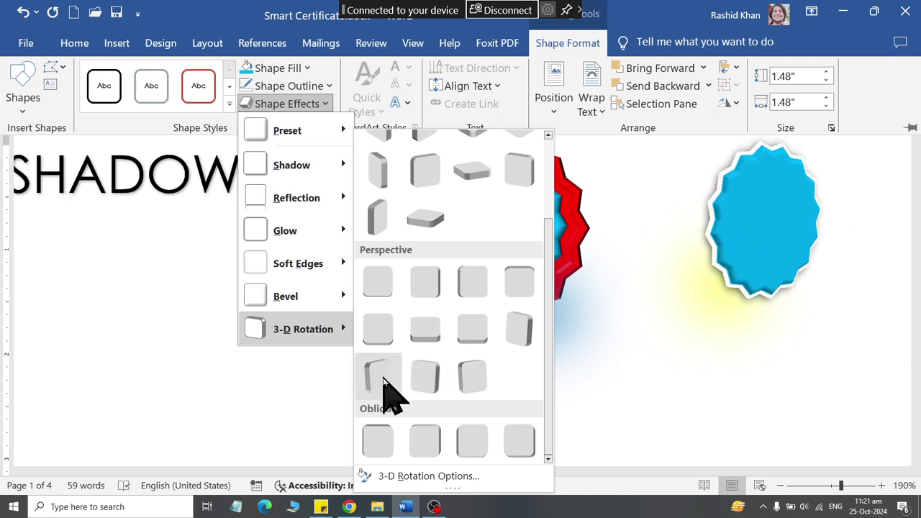
{"action": "left_click", "coordinate": [423, 371]}
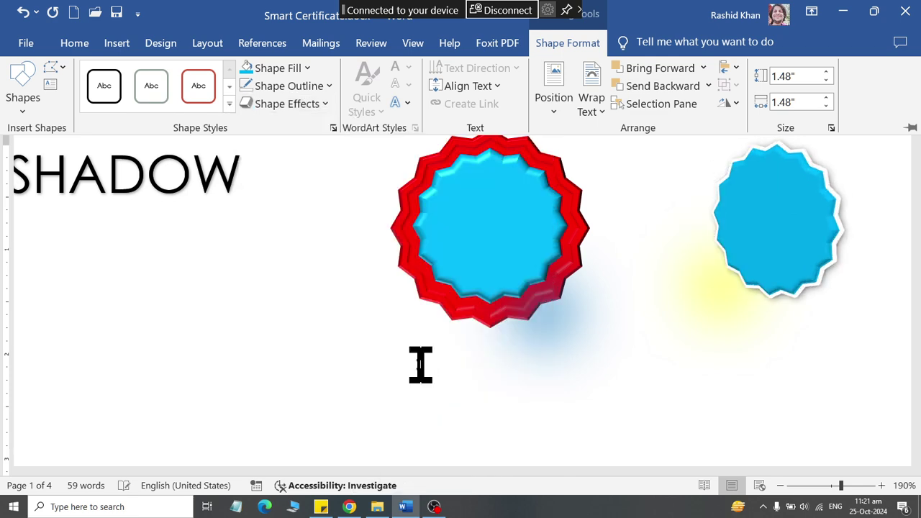
Reset the seal to No Rotation and No Presets, leaving only a soft shadow
{"action": "left_click", "coordinate": [288, 105]}
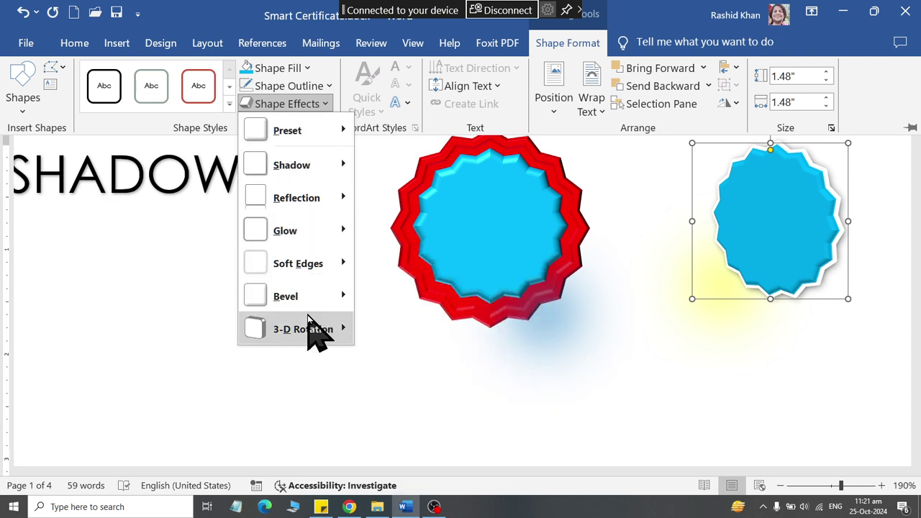
{"action": "scroll", "coordinate": [367, 251], "scroll_direction": "up", "scroll_amount": 3}
{"action": "left_click", "coordinate": [377, 171]}
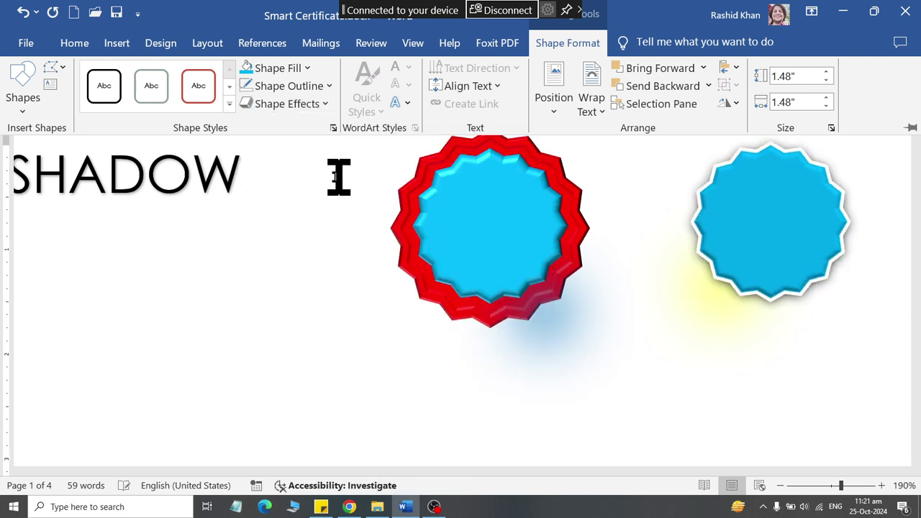
{"action": "left_click", "coordinate": [288, 104]}
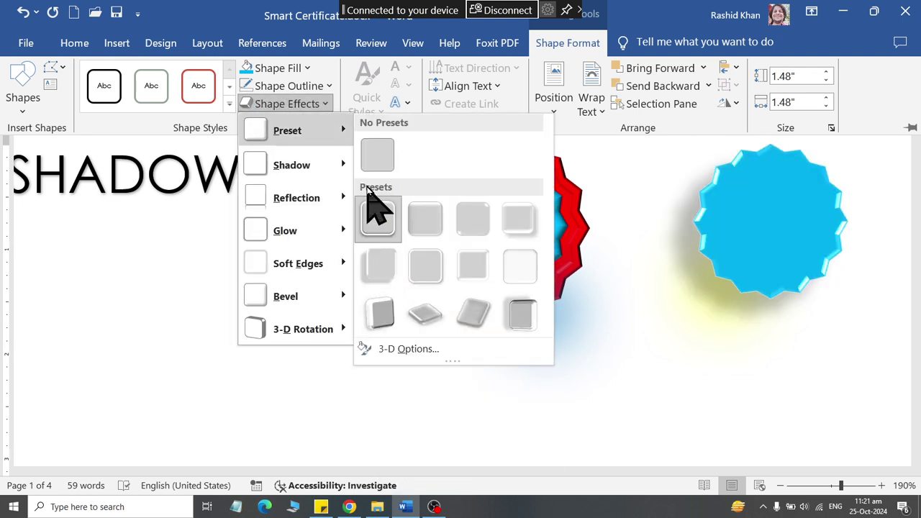
{"action": "left_click", "coordinate": [376, 158]}
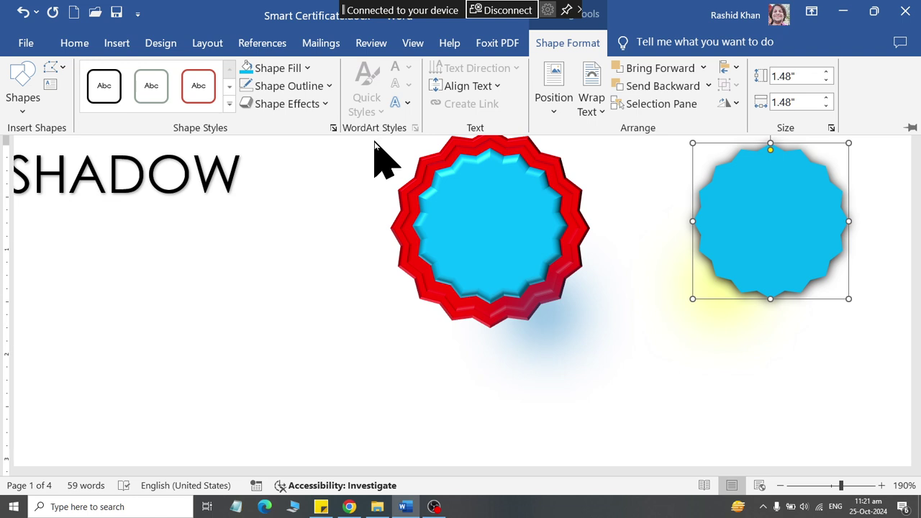
{"action": "left_click", "coordinate": [290, 110]}
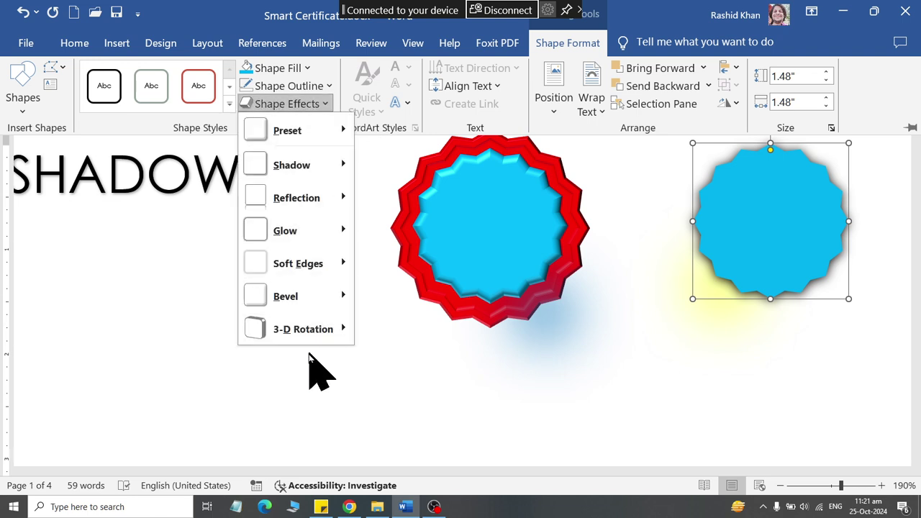
{"action": "left_click", "coordinate": [422, 369]}
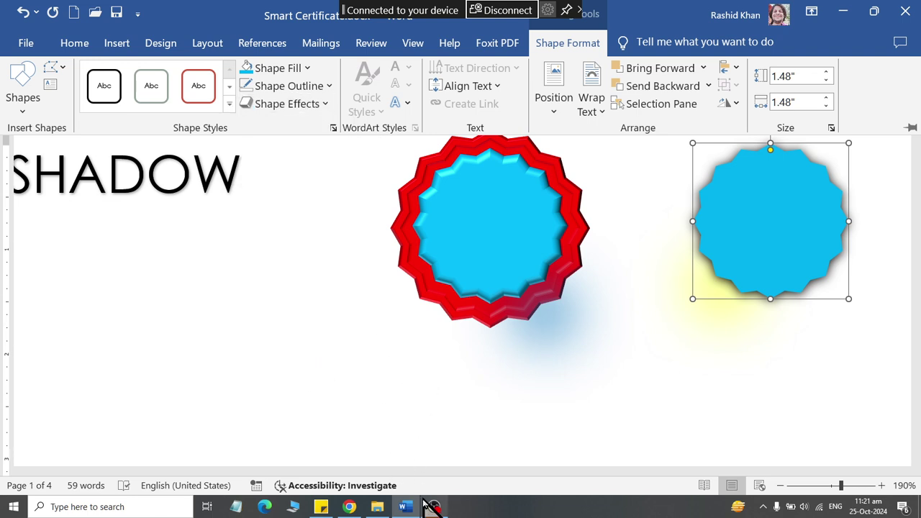